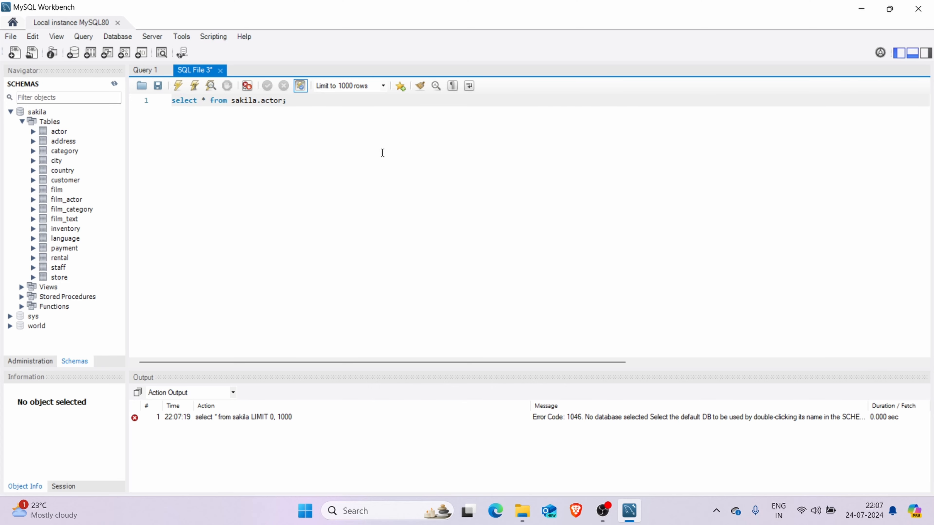
Run the query selecting all rows from sakila.actor in MySQL Workbench
{"action": "key", "text": "ctrl+Return"}
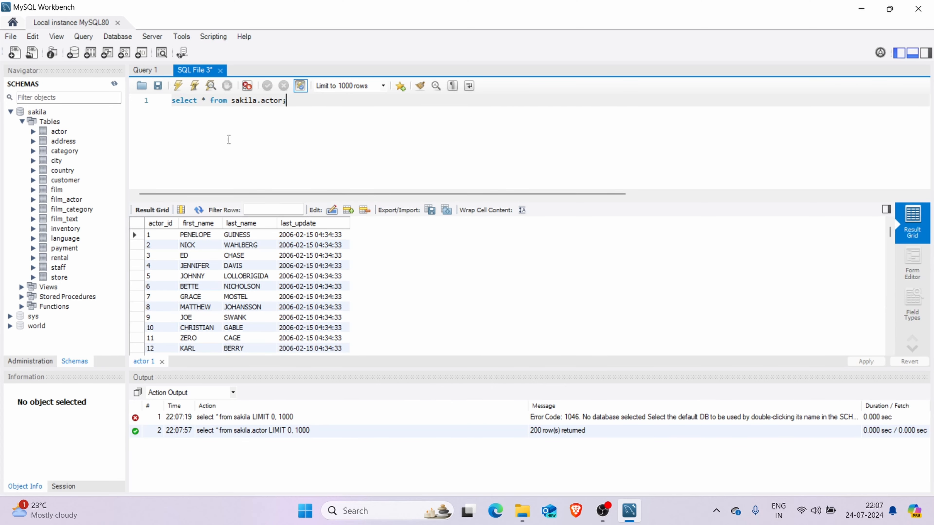
{"action": "left_click", "coordinate": [178, 87]}
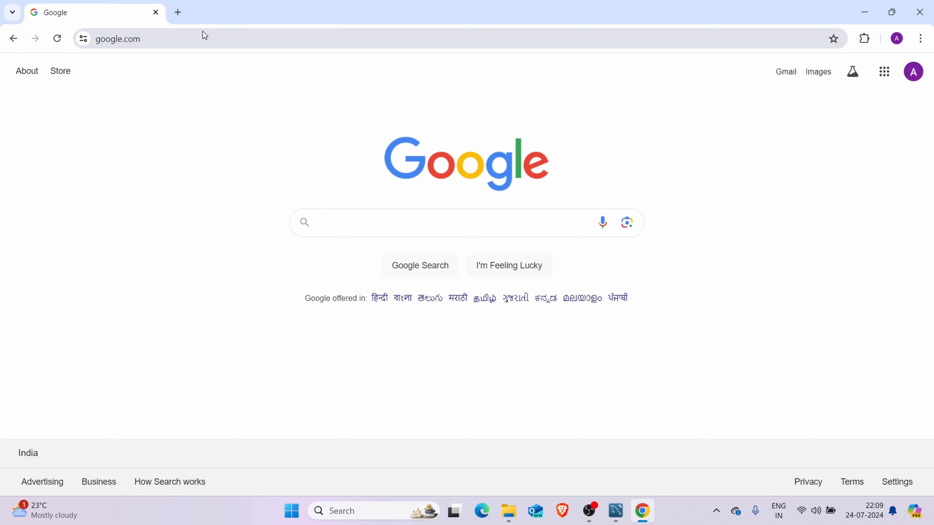
Switch to Chrome, search Google for dbeaver and open the DBeaver Community website
{"action": "type", "text": "dbe"}
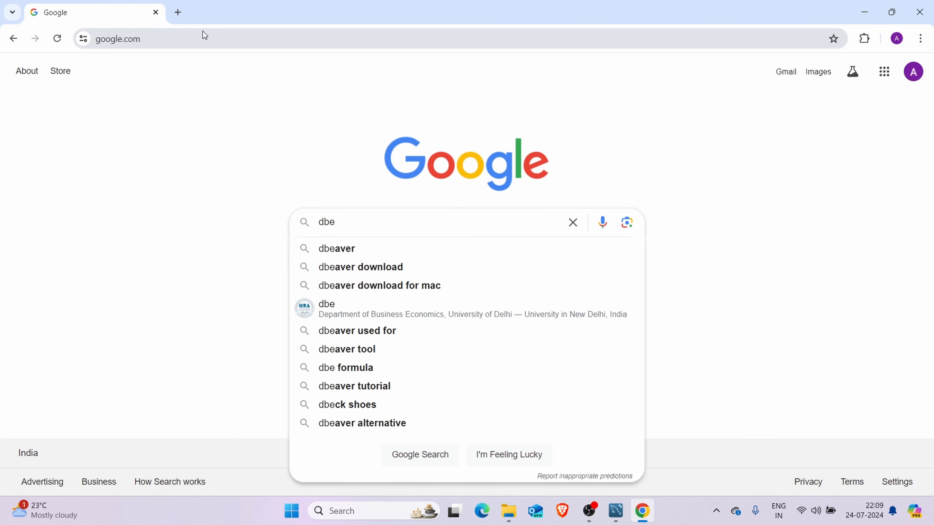
{"action": "key", "text": "Down"}
{"action": "key", "text": "Return"}
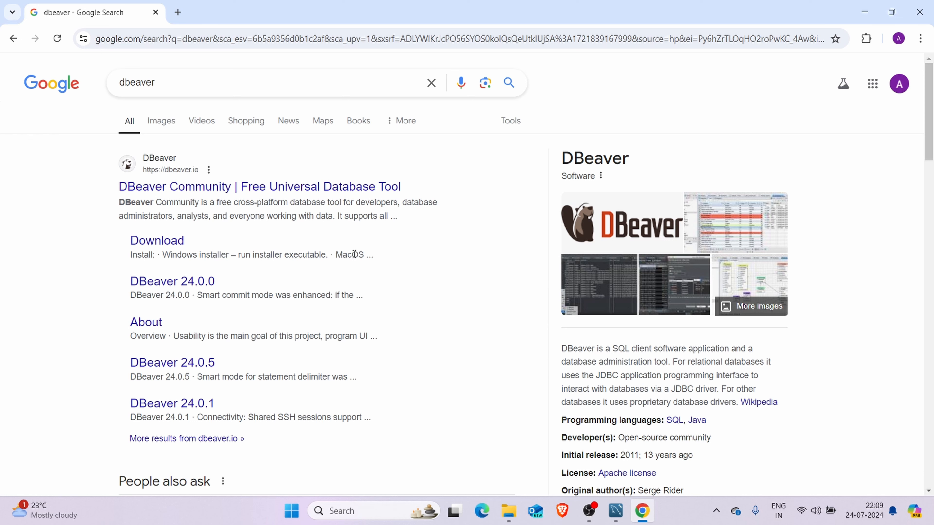
{"action": "left_click", "coordinate": [215, 192]}
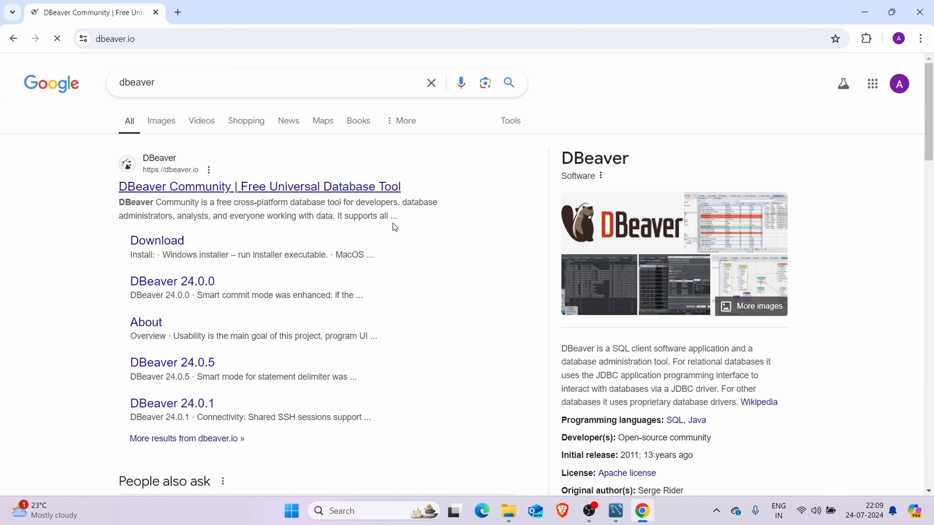
Go to the DBeaver Community download page and download the Windows installer for version 24.1.3
{"action": "scroll", "coordinate": [453, 284], "scroll_direction": "down", "scroll_amount": 1}
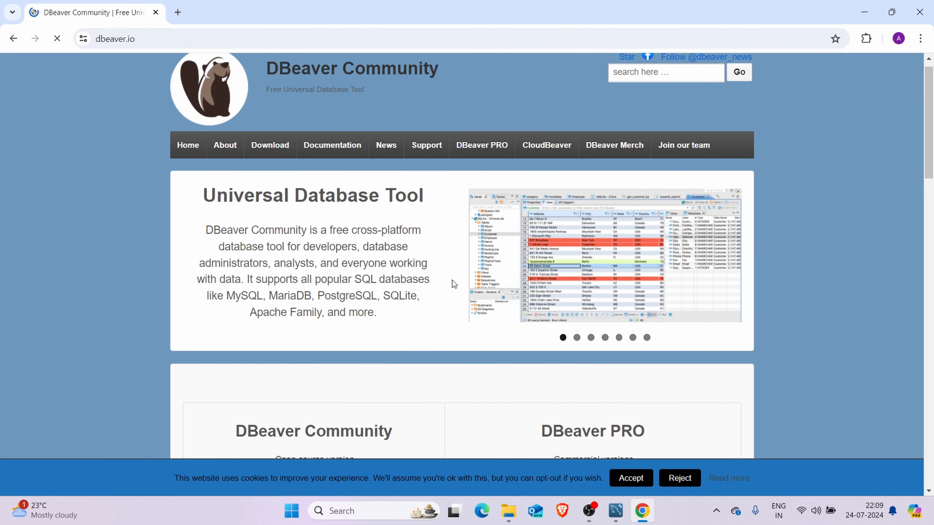
{"action": "scroll", "coordinate": [452, 280], "scroll_direction": "down", "scroll_amount": 5}
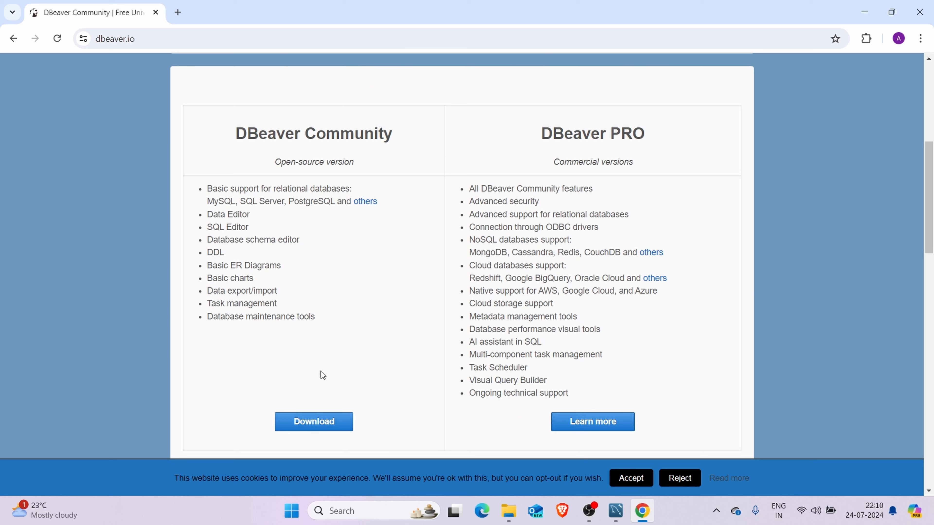
{"action": "left_click", "coordinate": [328, 422]}
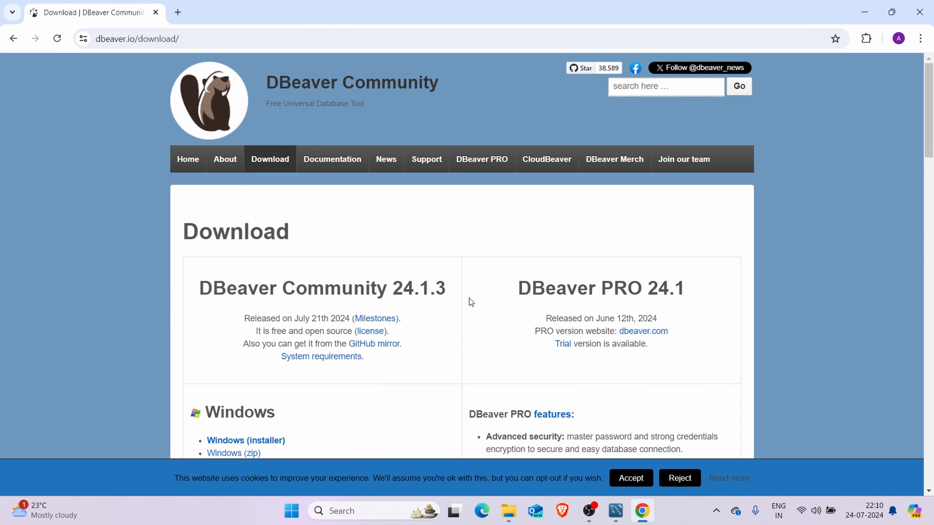
{"action": "scroll", "coordinate": [469, 298], "scroll_direction": "down", "scroll_amount": 2}
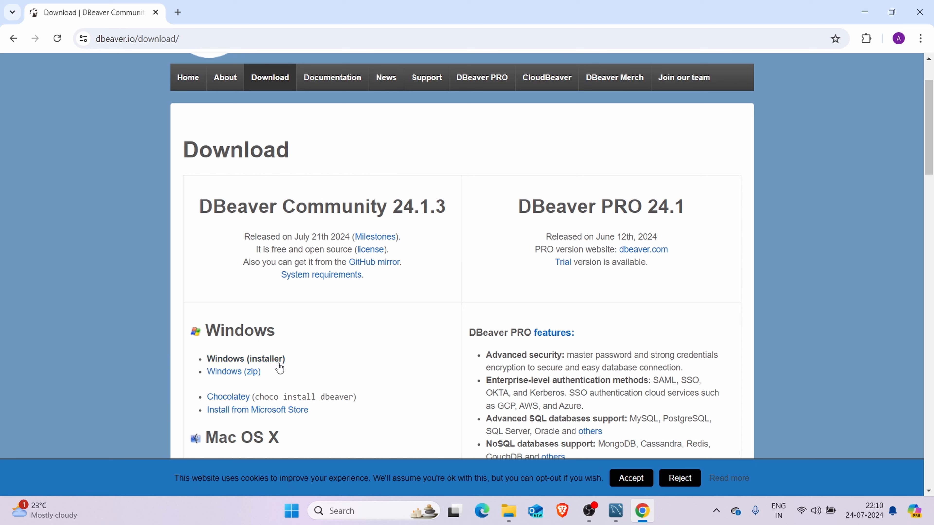
{"action": "left_click", "coordinate": [262, 360]}
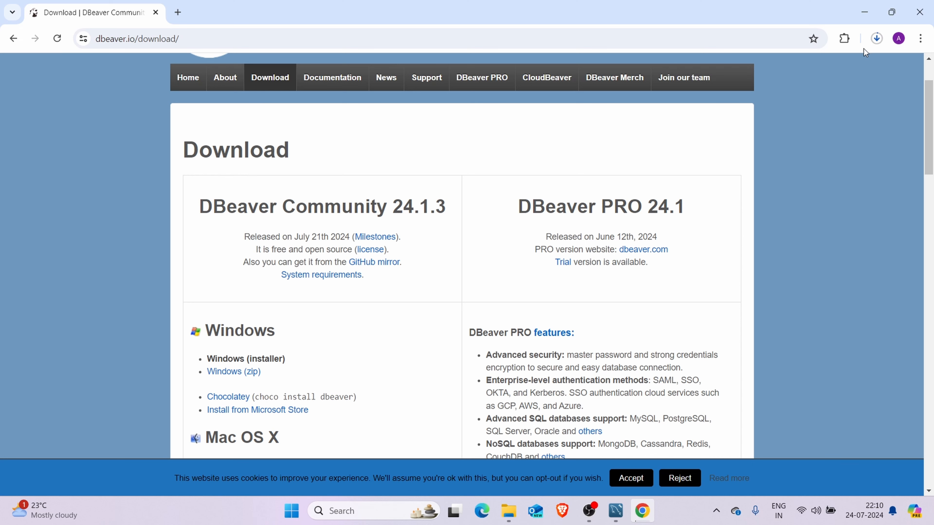
{"action": "left_click", "coordinate": [878, 37]}
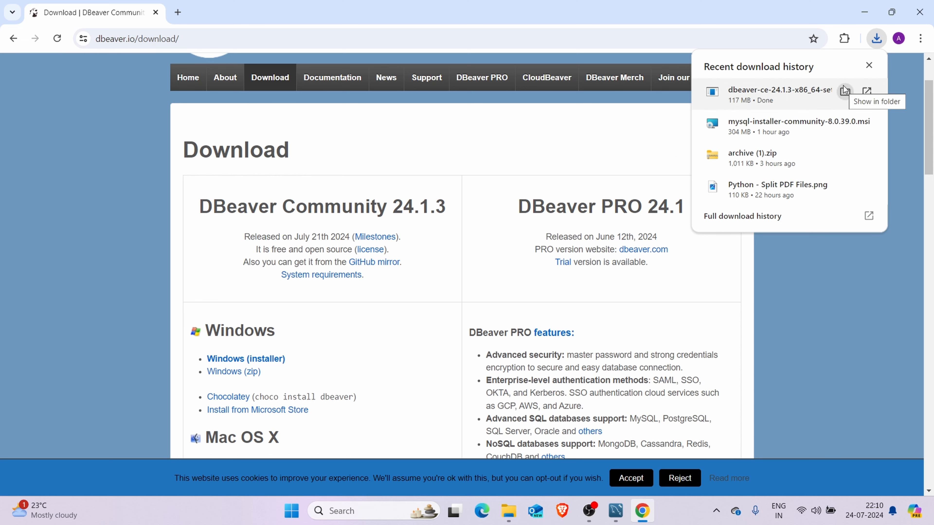
{"action": "left_click", "coordinate": [844, 90]}
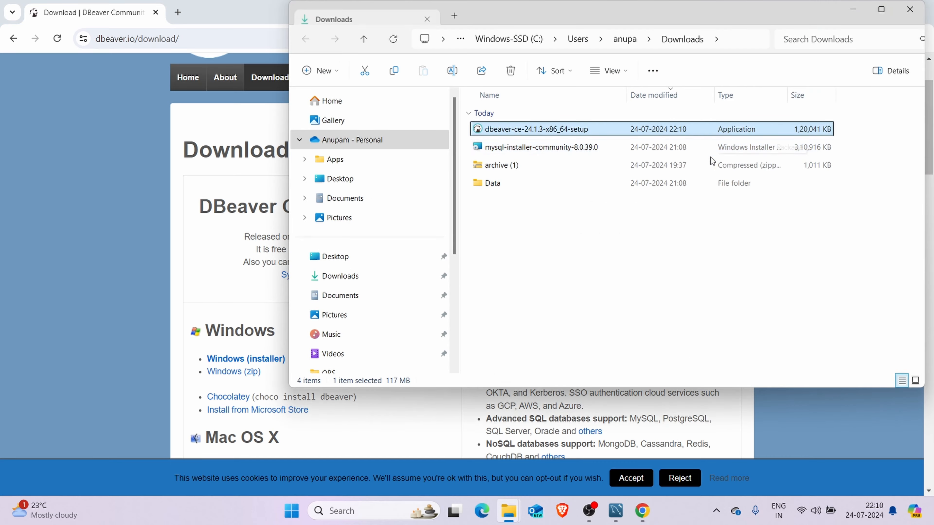
{"action": "left_click", "coordinate": [912, 11]}
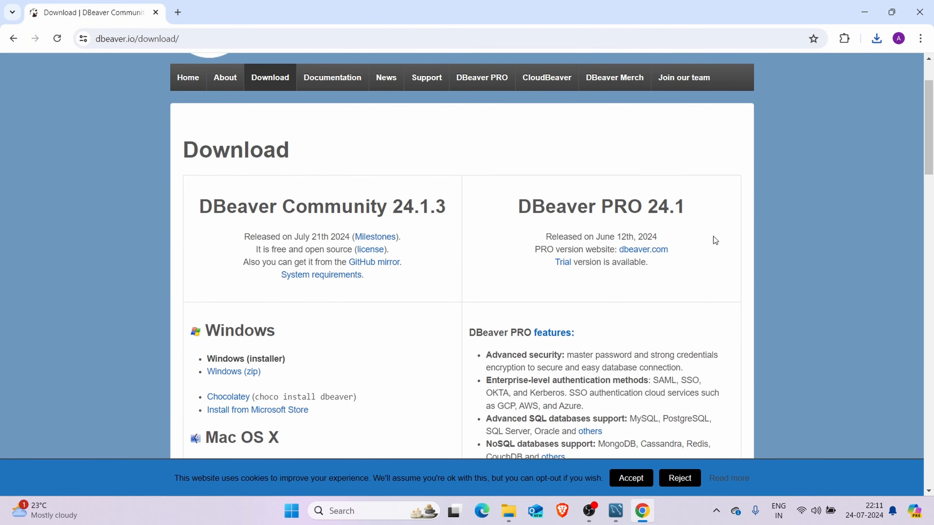
Show the downloaded dbeaver-ce-24.1.3-x86_64-setup file in its folder and launch it with English as the installer language
{"action": "left_click", "coordinate": [877, 38]}
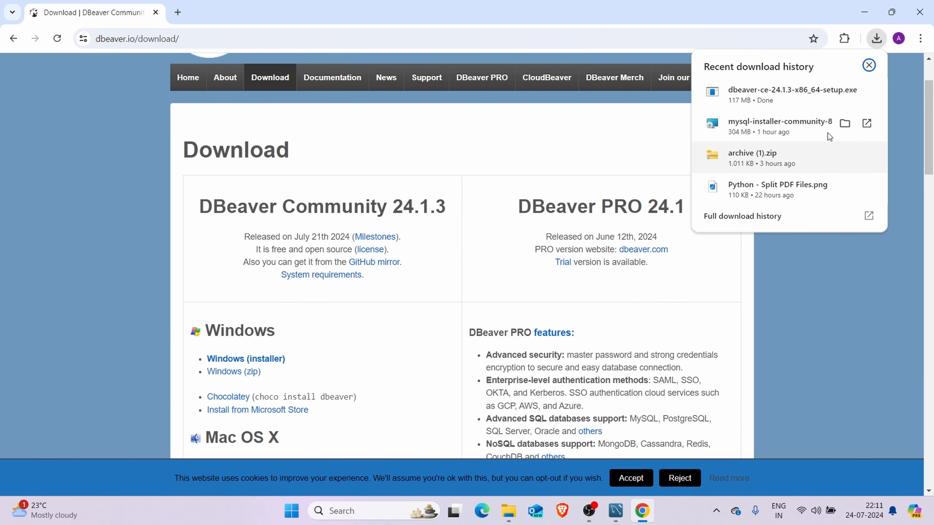
{"action": "left_click", "coordinate": [844, 92]}
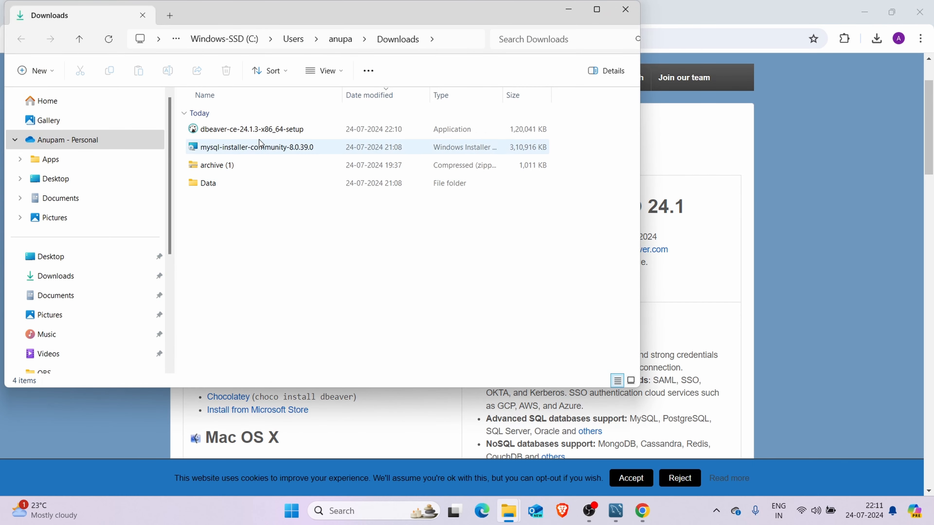
{"action": "double_click", "coordinate": [249, 129]}
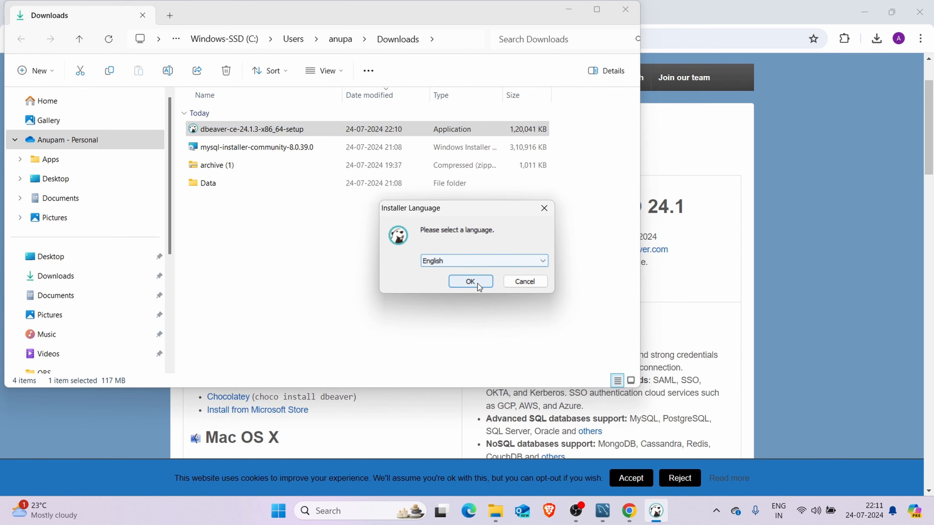
{"action": "left_click", "coordinate": [477, 283]}
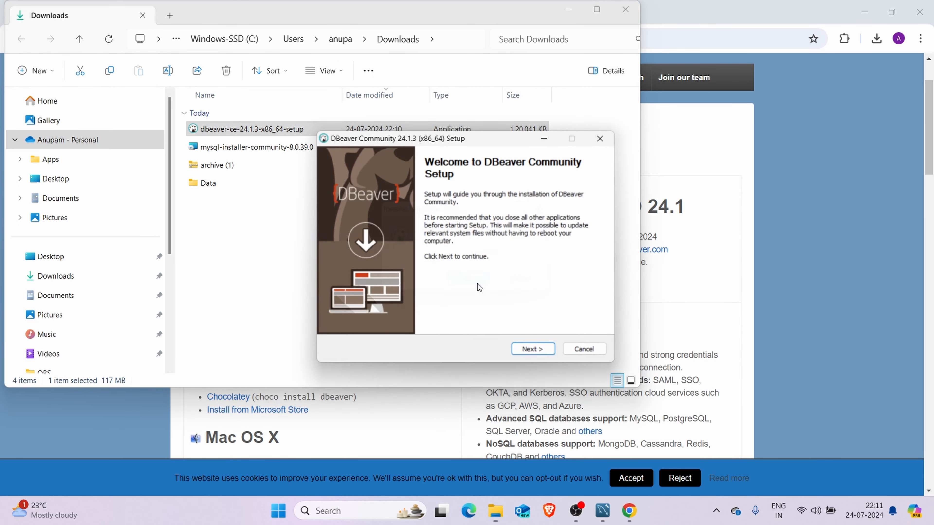
Install DBeaver Community for the current user only, with Java included and the default destination folder, and add a desktop shortcut
{"action": "left_click", "coordinate": [543, 353]}
{"action": "left_click", "coordinate": [538, 350]}
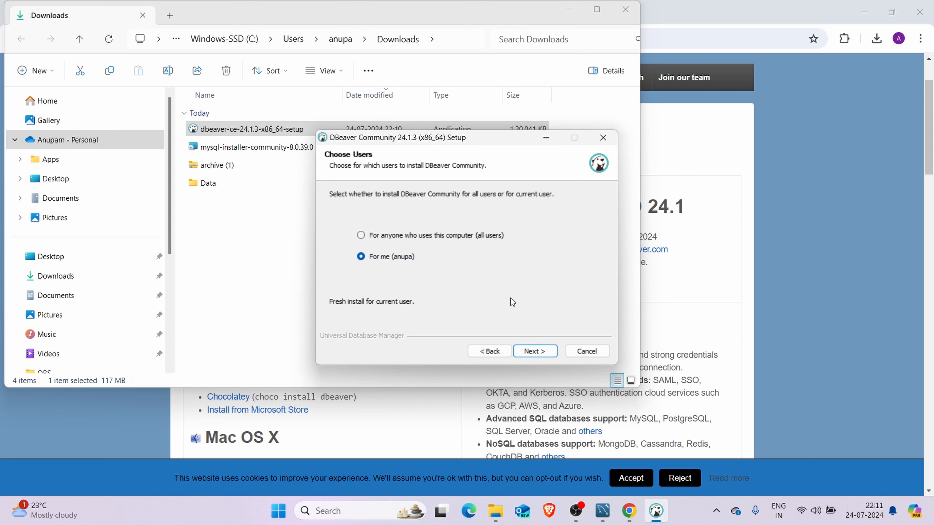
{"action": "left_click", "coordinate": [546, 354]}
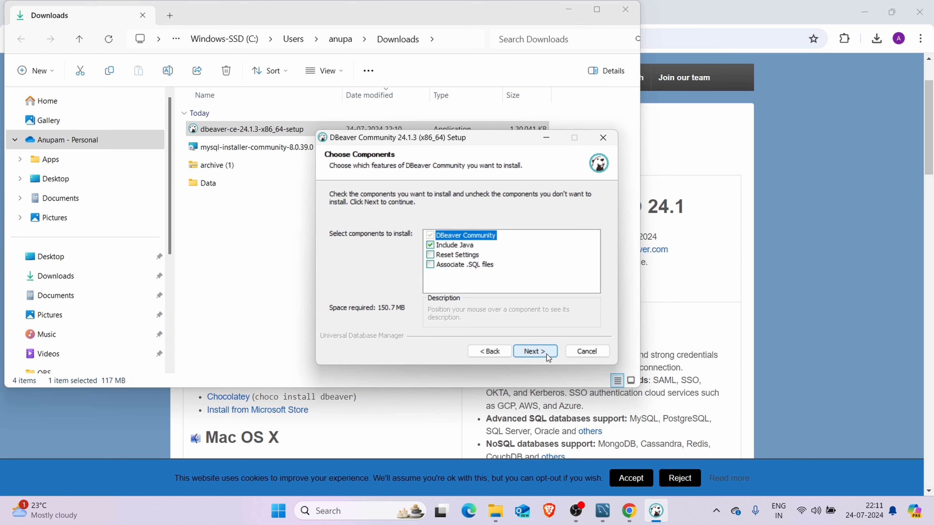
{"action": "left_click", "coordinate": [533, 349]}
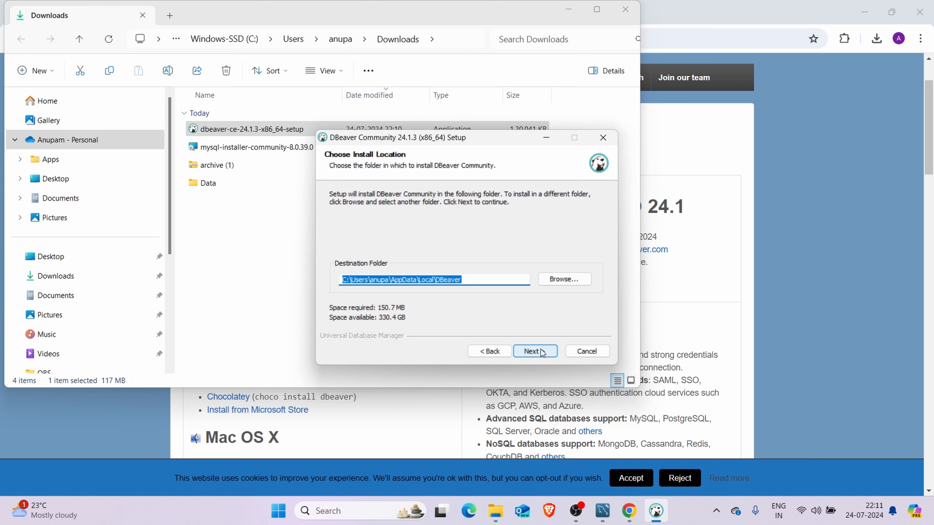
{"action": "left_click", "coordinate": [540, 351]}
{"action": "left_click", "coordinate": [535, 351]}
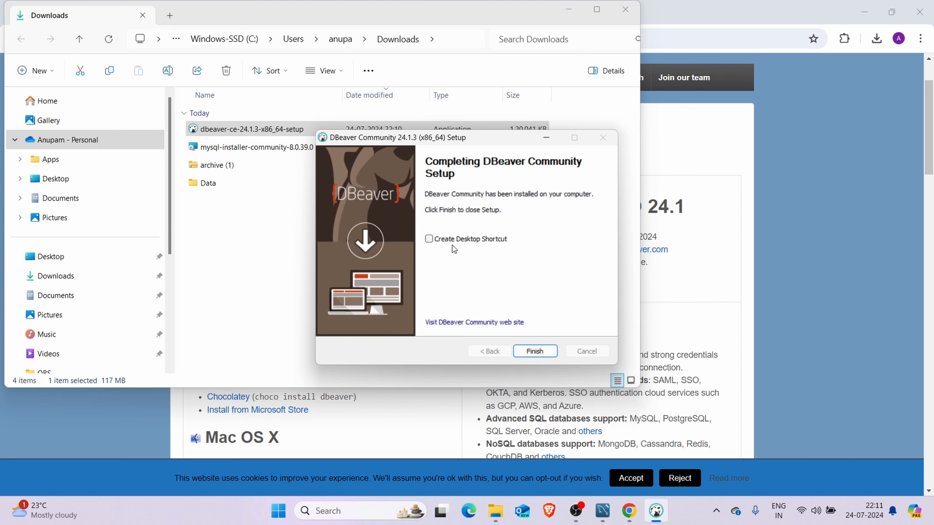
{"action": "left_click", "coordinate": [447, 238]}
{"action": "left_click", "coordinate": [538, 350]}
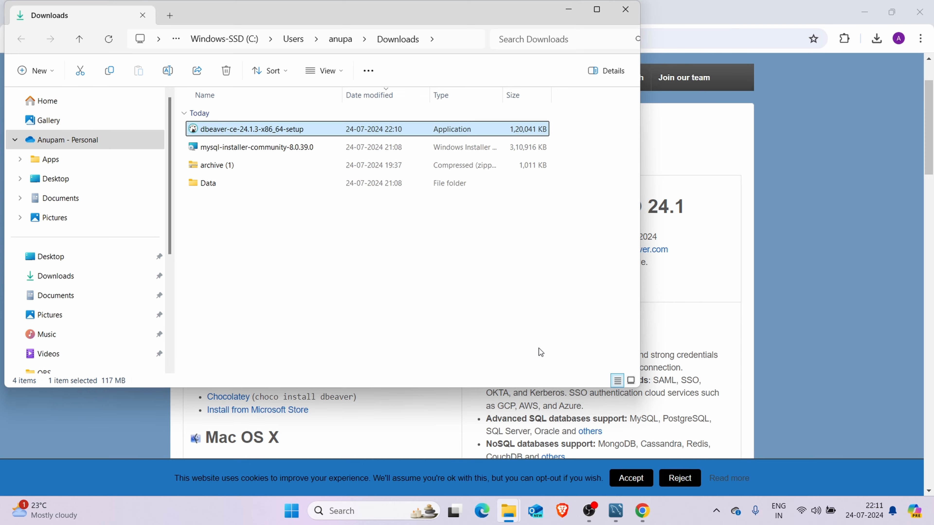
Launch DBeaver from its desktop shortcut and accept creating the sample database
{"action": "key", "text": "super+d"}
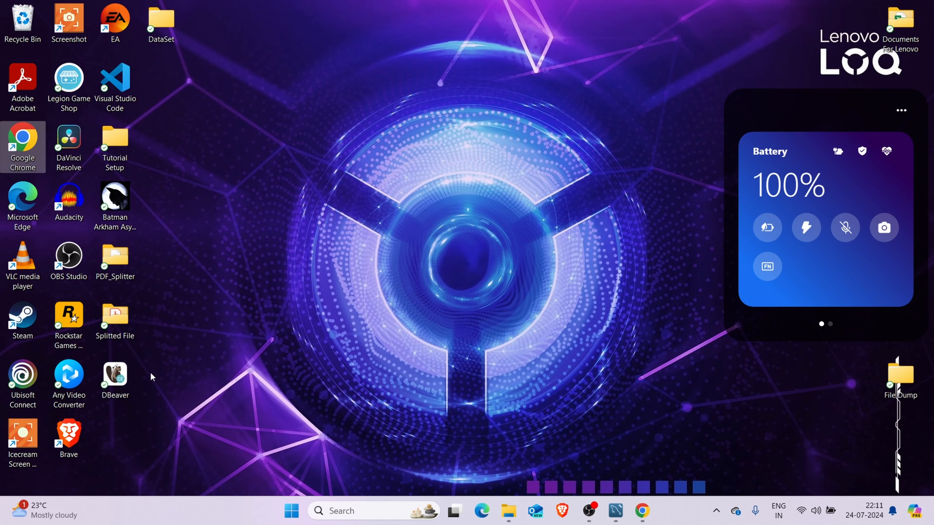
{"action": "double_click", "coordinate": [119, 378]}
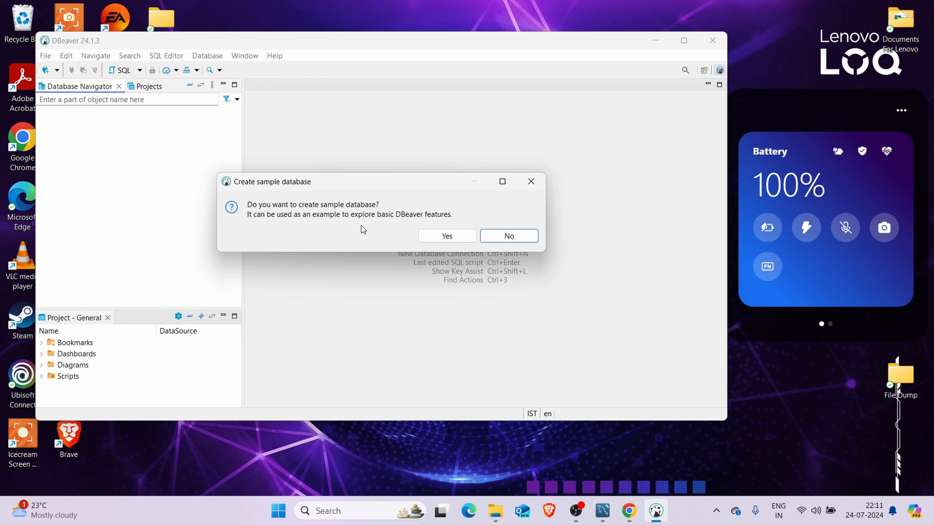
{"action": "left_click", "coordinate": [455, 234]}
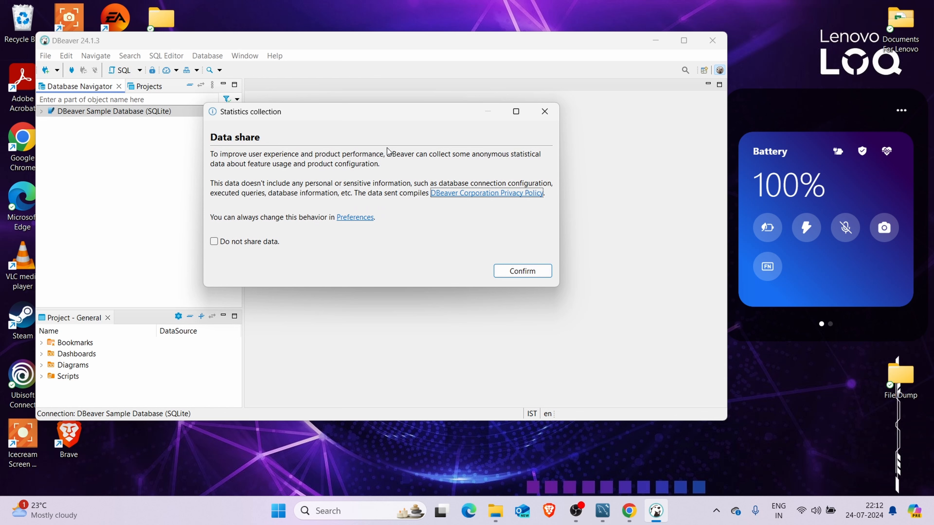
Opt out of sharing usage data, then maximize the DBeaver window and narrow the Database Navigator
{"action": "left_click", "coordinate": [213, 241]}
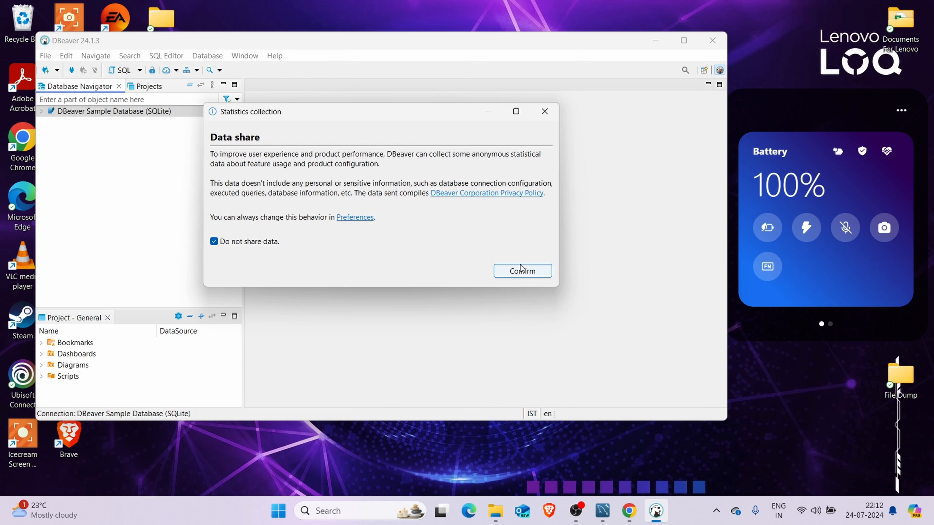
{"action": "left_click", "coordinate": [527, 273]}
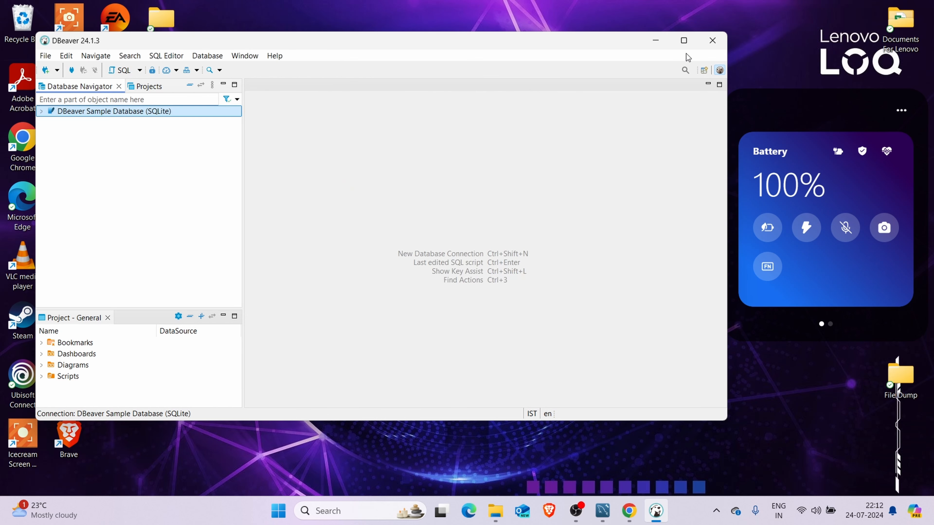
{"action": "left_click", "coordinate": [684, 41]}
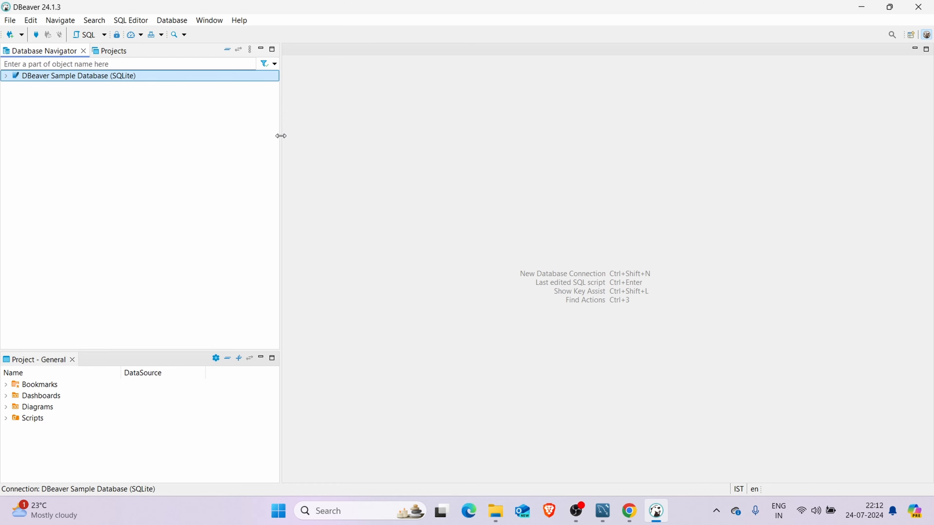
{"action": "left_click_drag", "start_coordinate": [281, 136], "coordinate": [213, 132]}
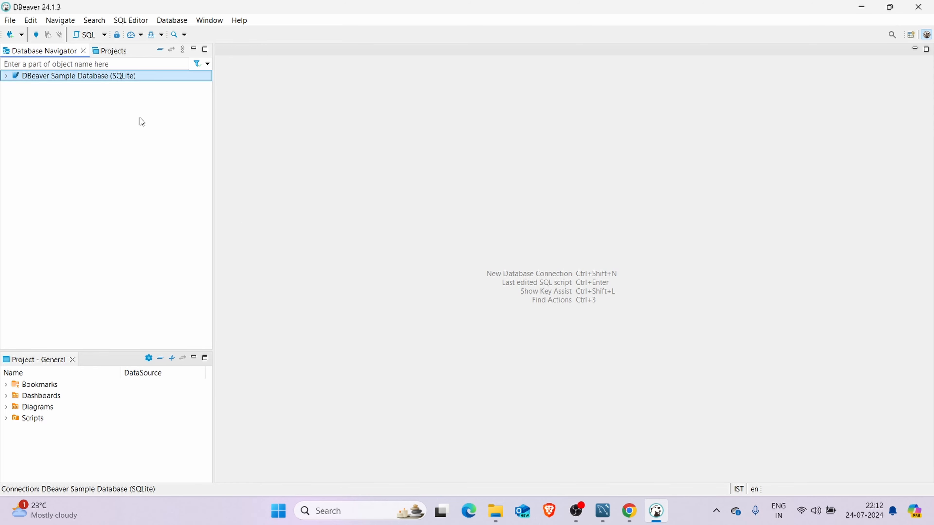
Start a new database connection with the MySQL driver and continue to its connection settings
{"action": "left_click", "coordinate": [12, 36]}
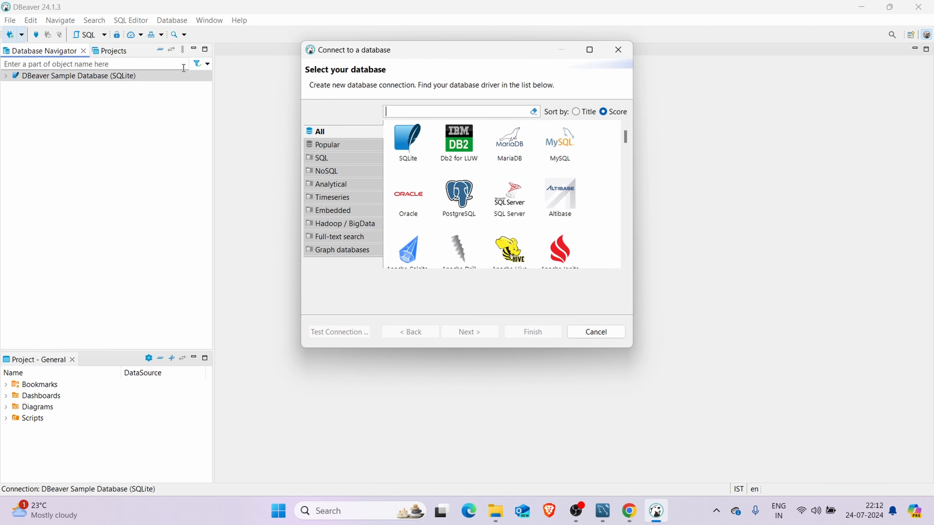
{"action": "left_click", "coordinate": [559, 147]}
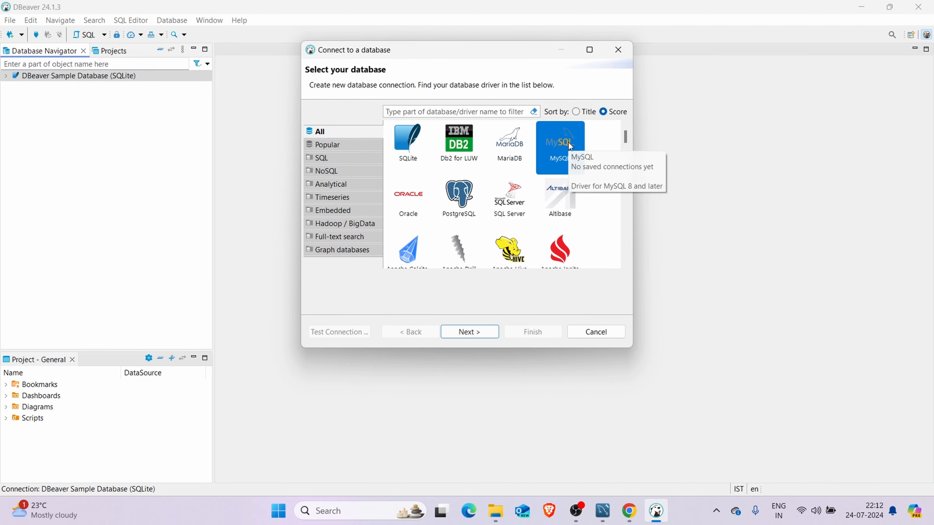
{"action": "left_click", "coordinate": [469, 332]}
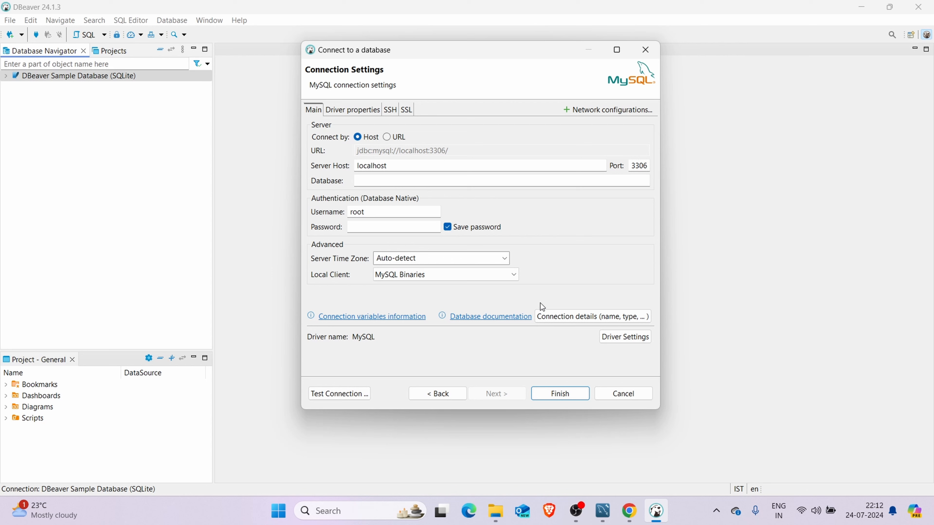
Enter the root account's password, test the MySQL connection and download the missing MySQL driver files
{"action": "left_click", "coordinate": [389, 226]}
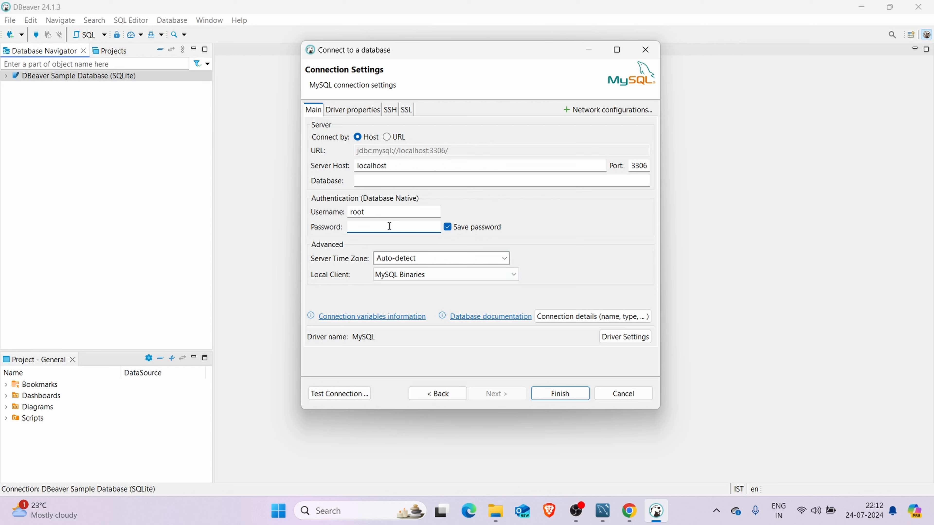
{"action": "type", "text": "•••••••••"}
{"action": "left_click", "coordinate": [344, 395]}
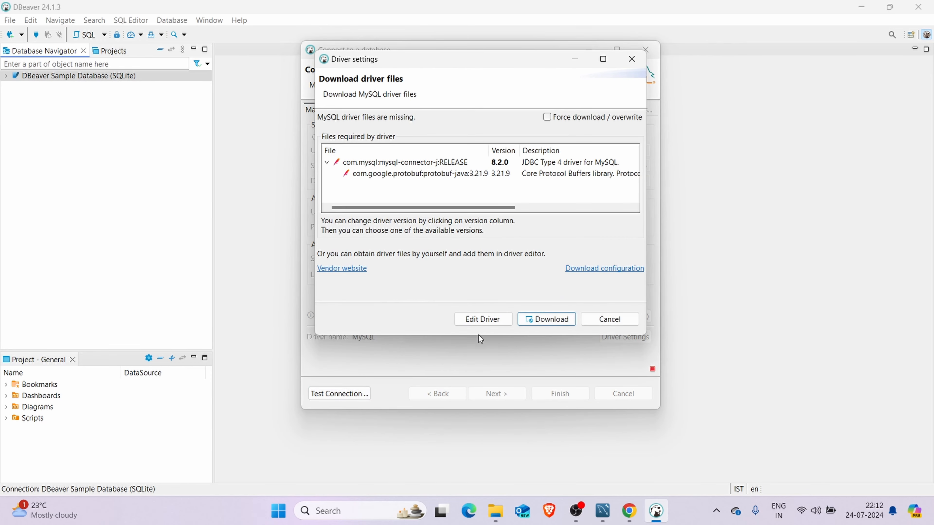
{"action": "left_click", "coordinate": [558, 319]}
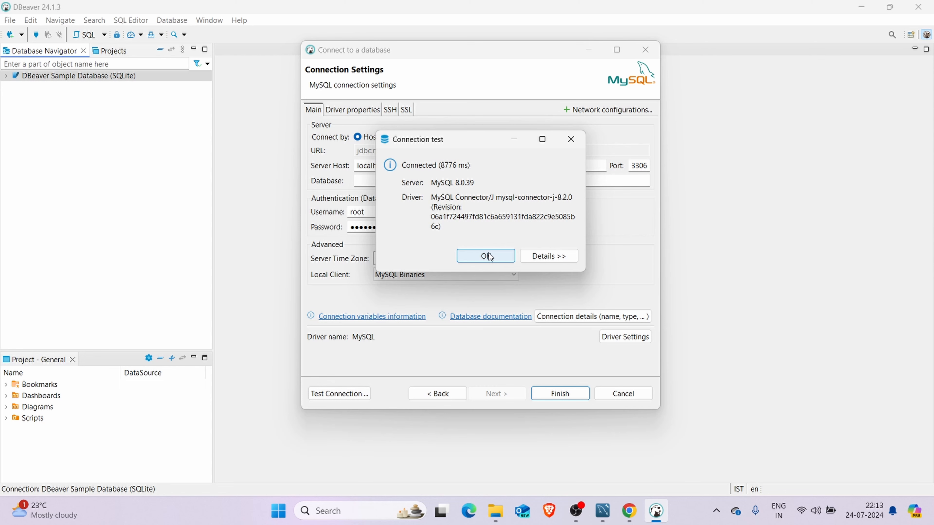
Close the connection test result, finish creating the MySQL connection and expand localhost in the Database Navigator
{"action": "left_click", "coordinate": [490, 256]}
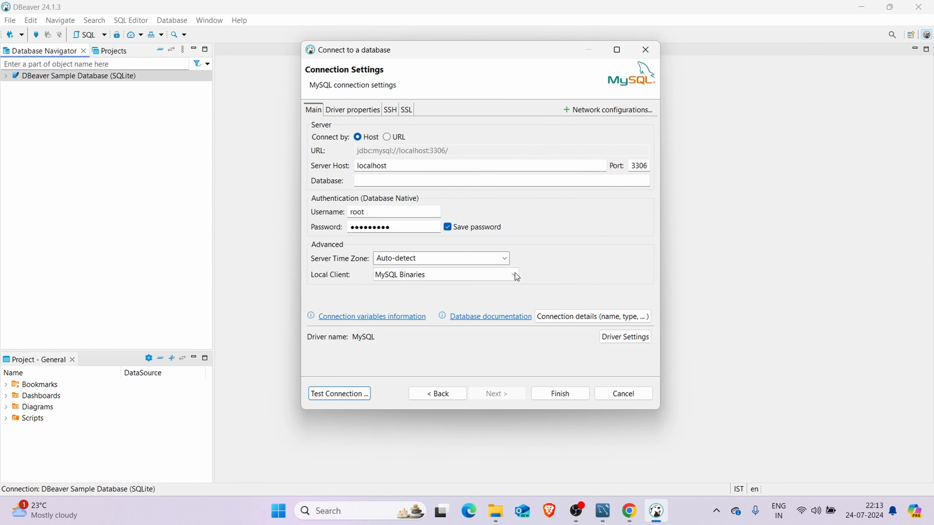
{"action": "left_click", "coordinate": [564, 394]}
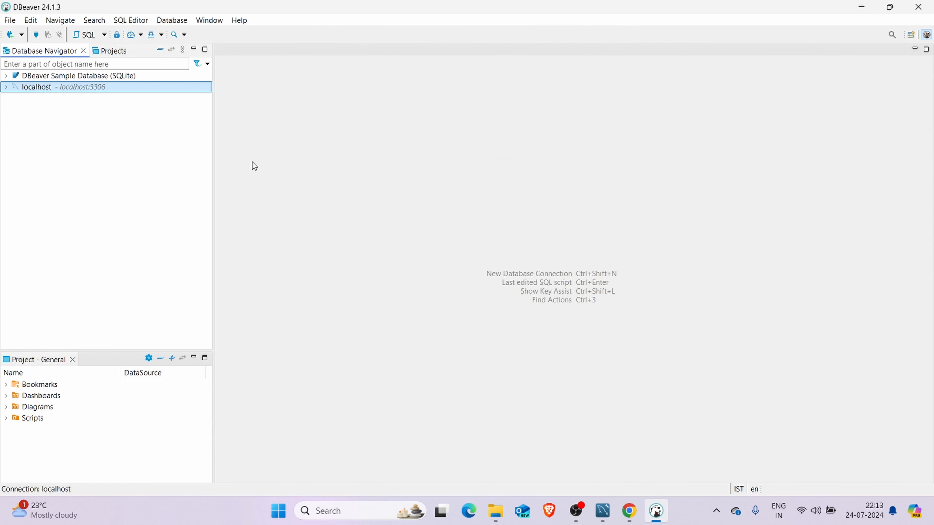
{"action": "left_click", "coordinate": [6, 87]}
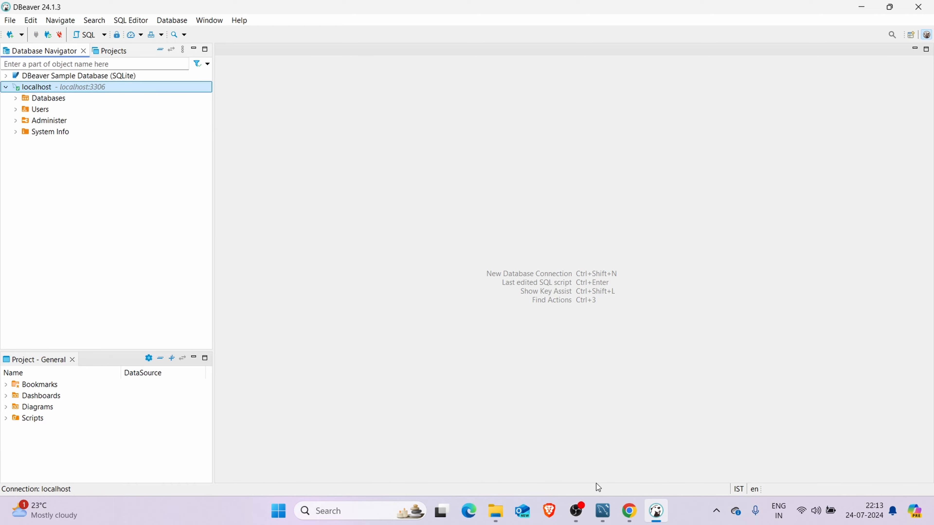
Switch to MySQL Workbench, inspect the columns of sakila's payment table and minimize Workbench to return to DBeaver
{"action": "left_click", "coordinate": [603, 510]}
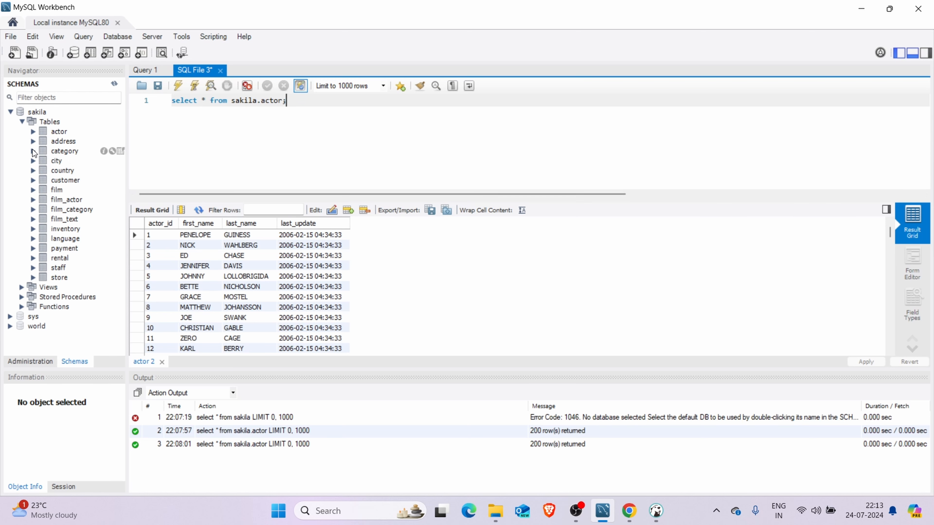
{"action": "left_click", "coordinate": [11, 112]}
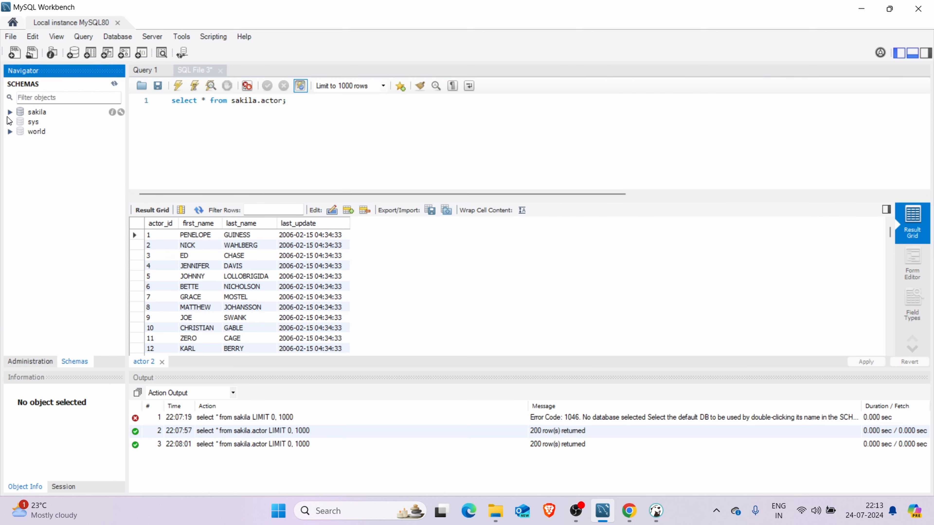
{"action": "left_click", "coordinate": [8, 114]}
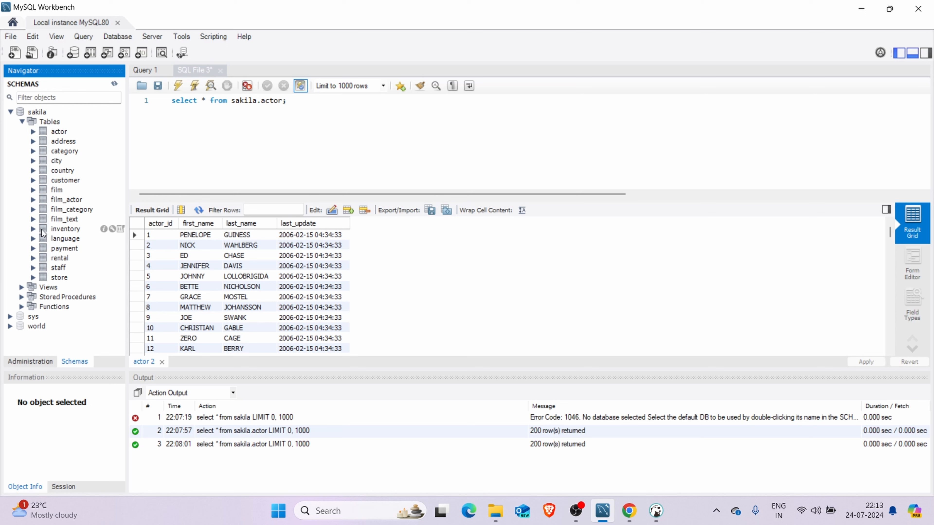
{"action": "left_click", "coordinate": [33, 249]}
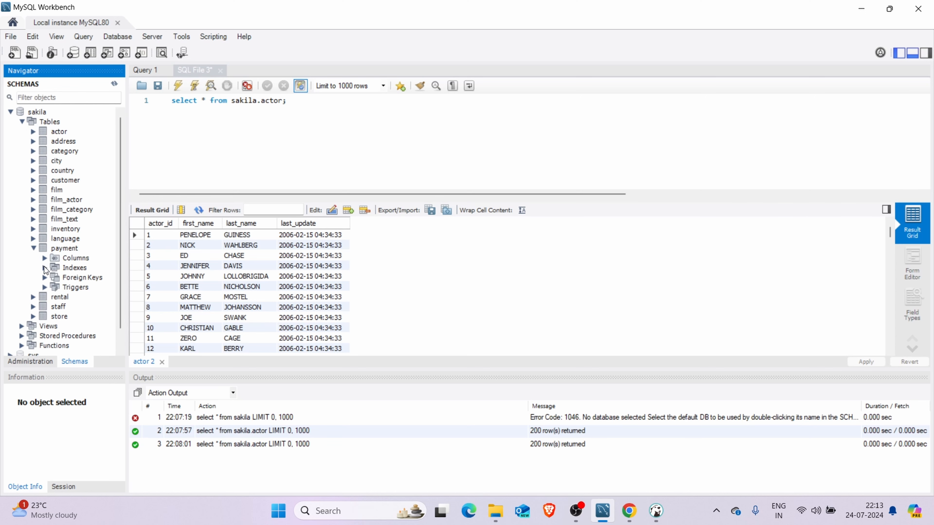
{"action": "left_click", "coordinate": [45, 258]}
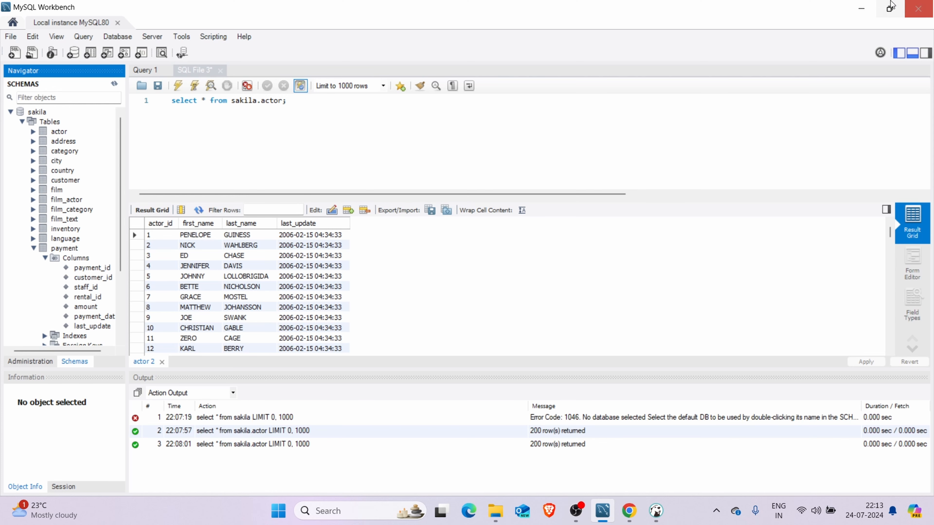
{"action": "left_click", "coordinate": [861, 8]}
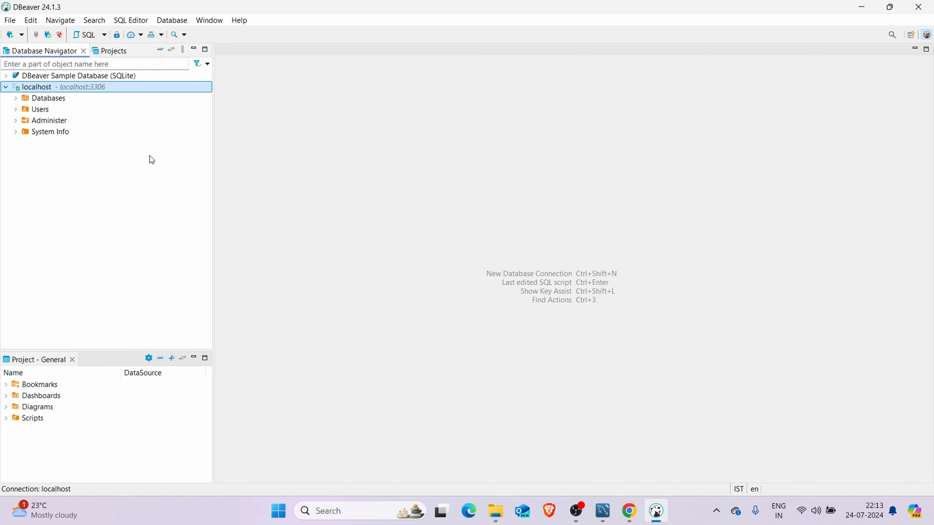
Expand the localhost databases, inspect the columns of sakila's actor table and collapse sakila again
{"action": "key", "text": "Down"}
{"action": "key", "text": "Right"}
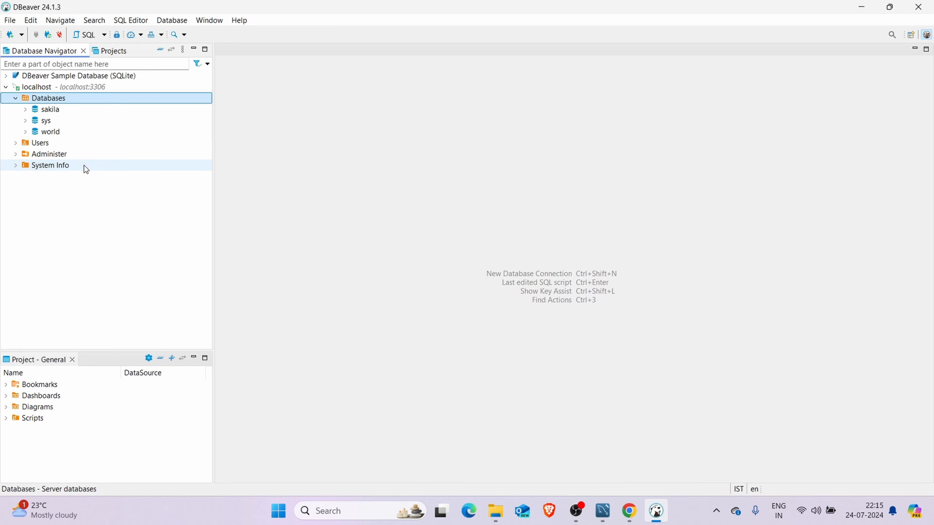
{"action": "left_click", "coordinate": [28, 109]}
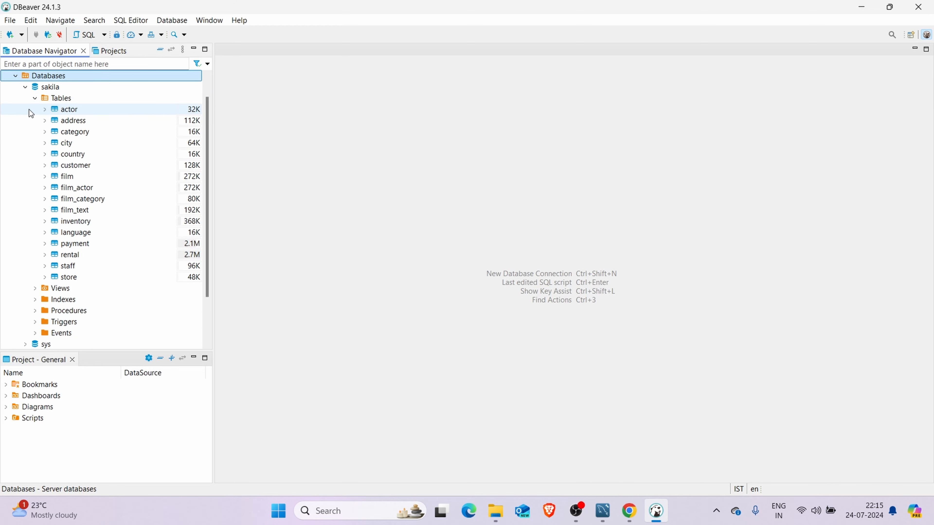
{"action": "scroll", "coordinate": [77, 157], "scroll_direction": "up", "scroll_amount": 1}
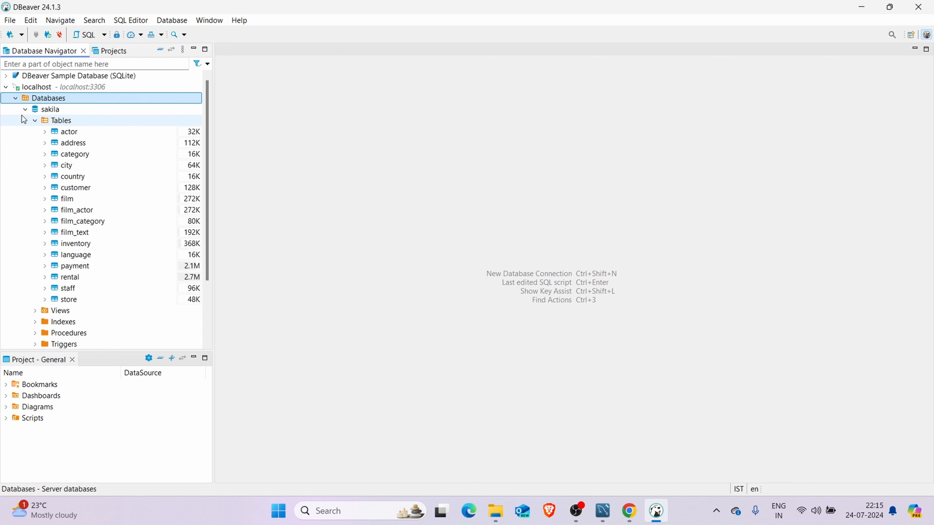
{"action": "left_click", "coordinate": [45, 131]}
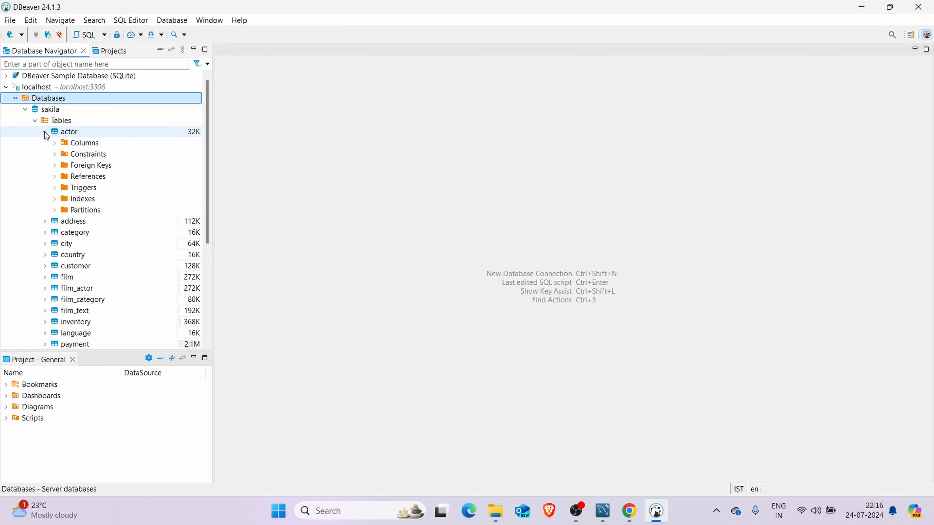
{"action": "left_click", "coordinate": [55, 143]}
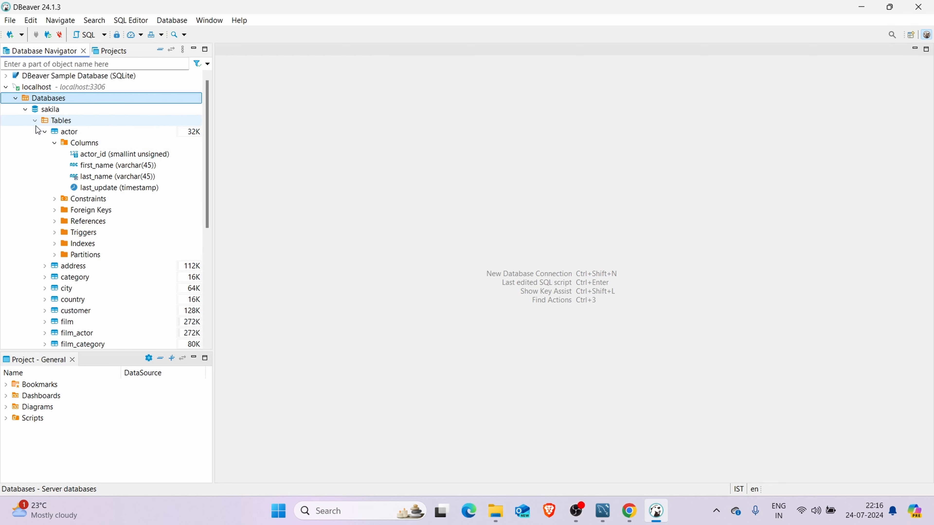
{"action": "left_click", "coordinate": [46, 134]}
{"action": "left_click", "coordinate": [33, 120]}
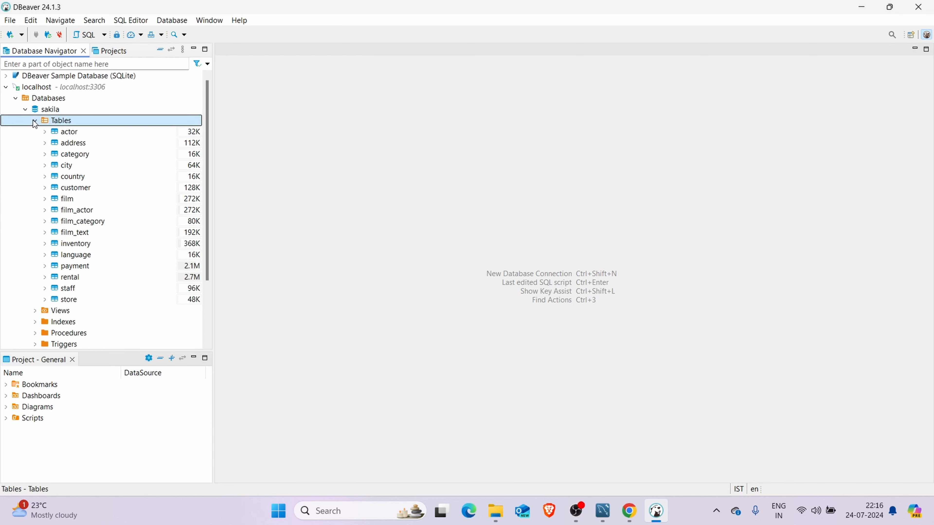
{"action": "left_click", "coordinate": [27, 111]}
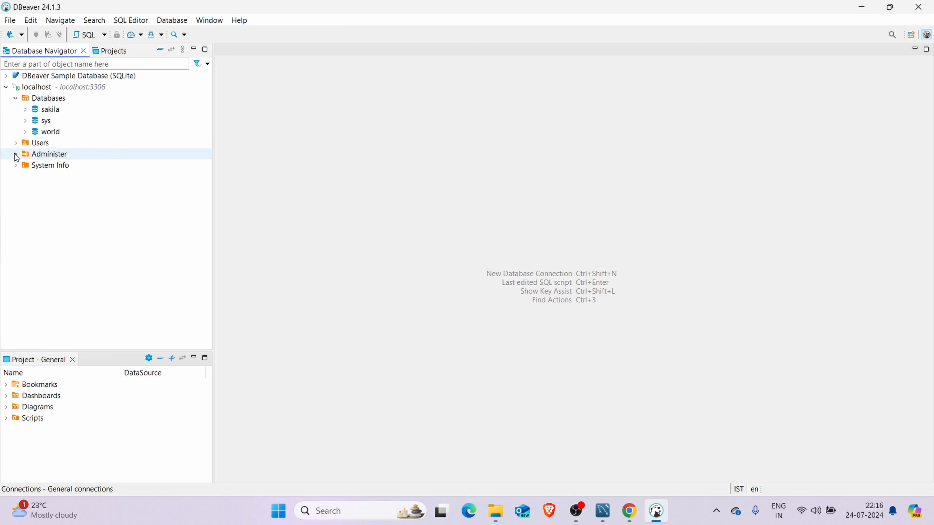
Examine the contents of the Users, Administer and System Info folders under localhost, collapsing each one again
{"action": "left_click", "coordinate": [17, 146]}
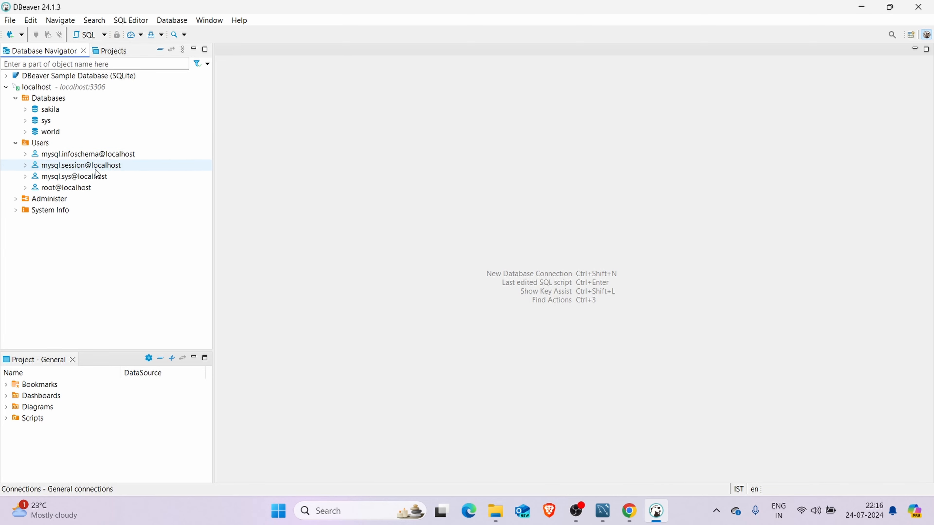
{"action": "left_click", "coordinate": [15, 143]}
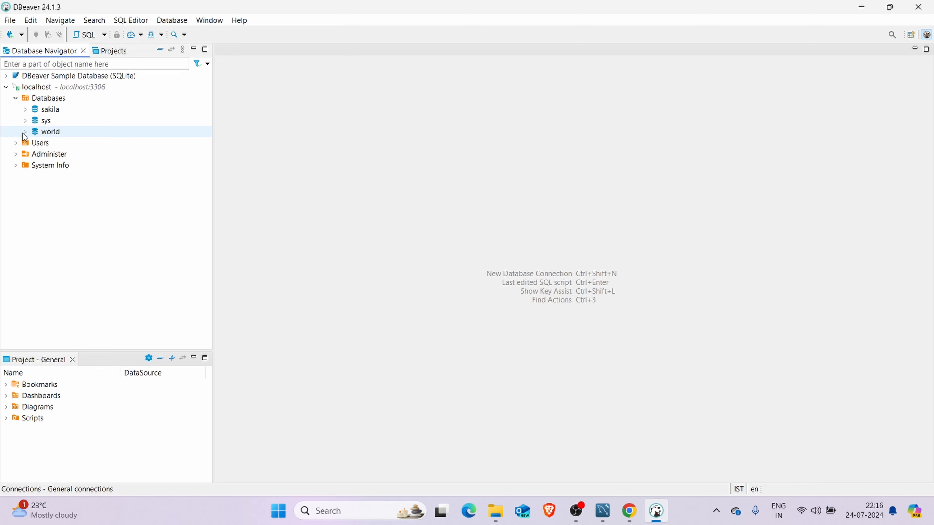
{"action": "left_click", "coordinate": [16, 145]}
{"action": "left_click", "coordinate": [15, 143]}
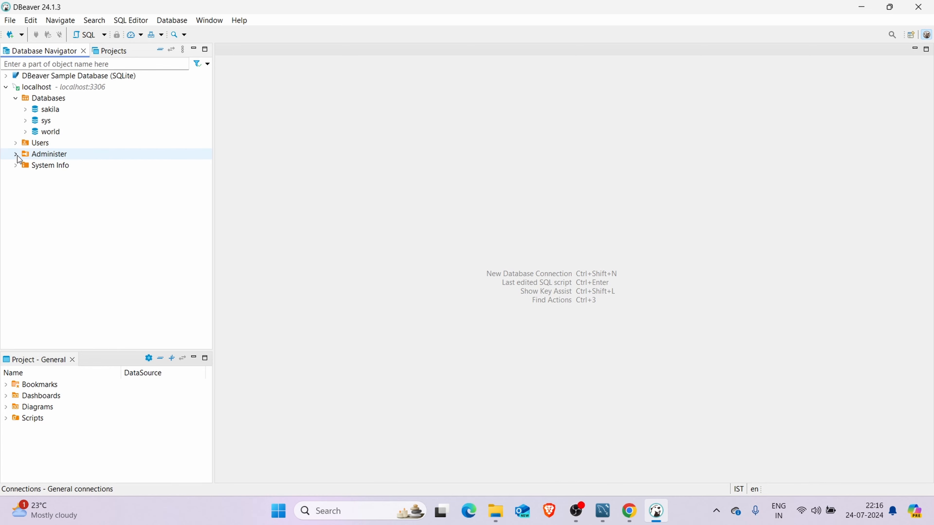
{"action": "left_click", "coordinate": [15, 153]}
{"action": "left_click", "coordinate": [15, 153]}
{"action": "left_click", "coordinate": [15, 165]}
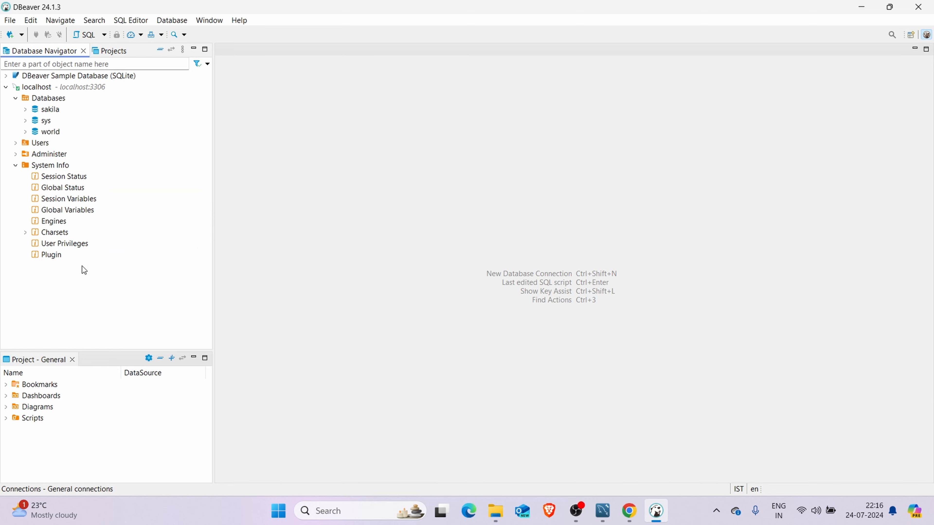
{"action": "left_click", "coordinate": [16, 165]}
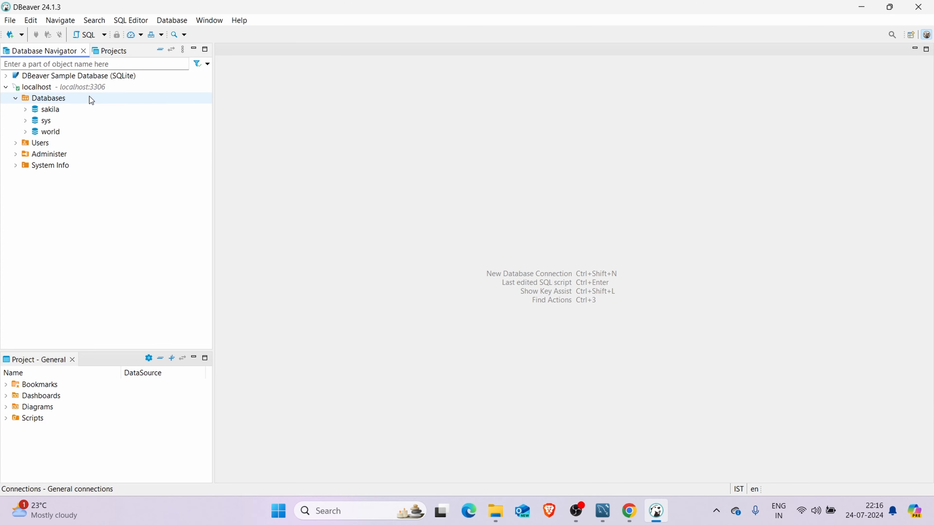
Create a new SQL script with localhost as its data source and dismiss the antivirus offer popup
{"action": "left_click", "coordinate": [104, 36]}
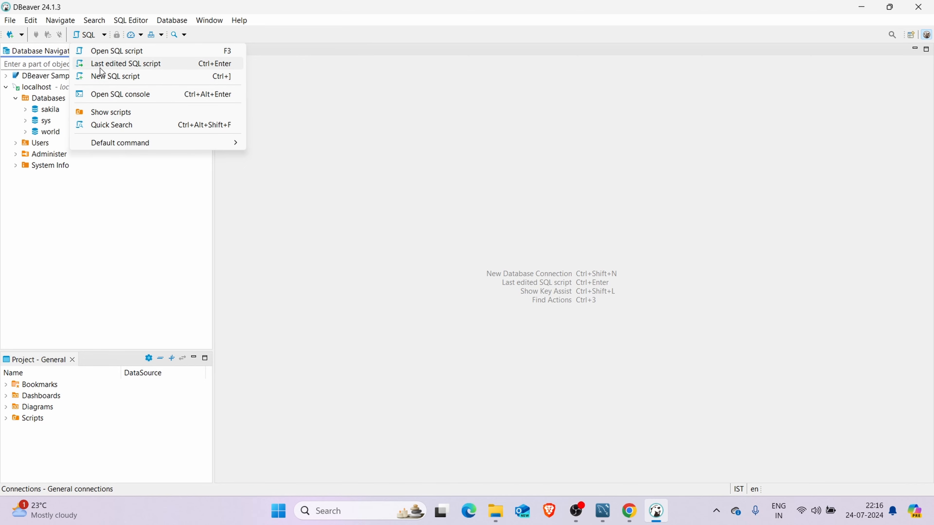
{"action": "left_click", "coordinate": [134, 75]}
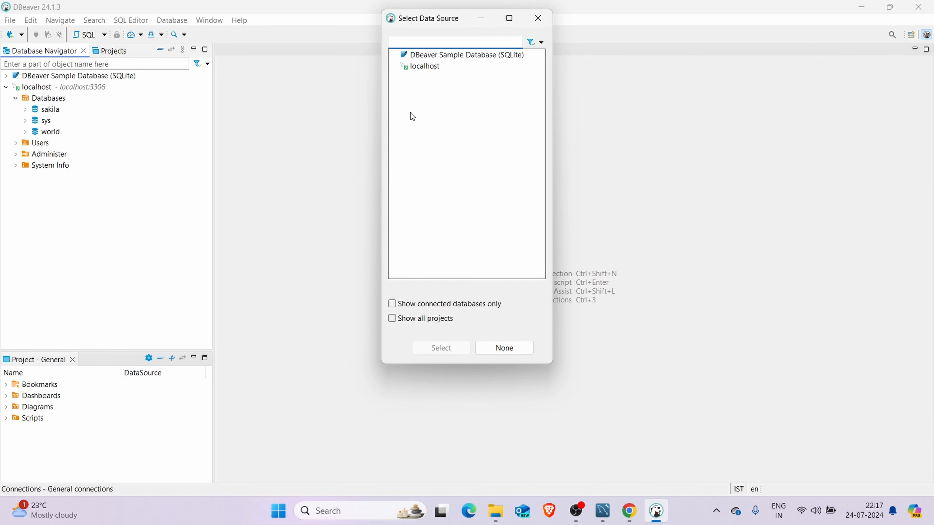
{"action": "left_click", "coordinate": [416, 68]}
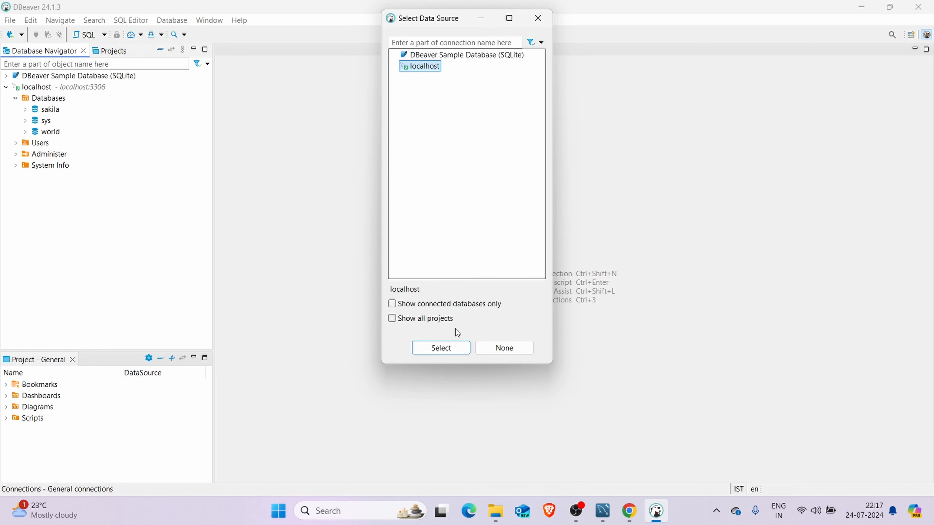
{"action": "left_click", "coordinate": [450, 345]}
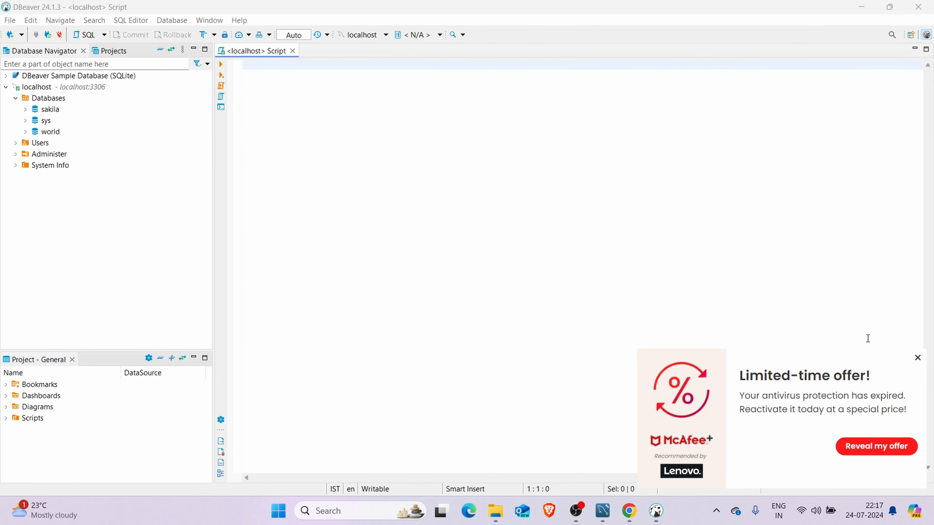
{"action": "left_click", "coordinate": [917, 358]}
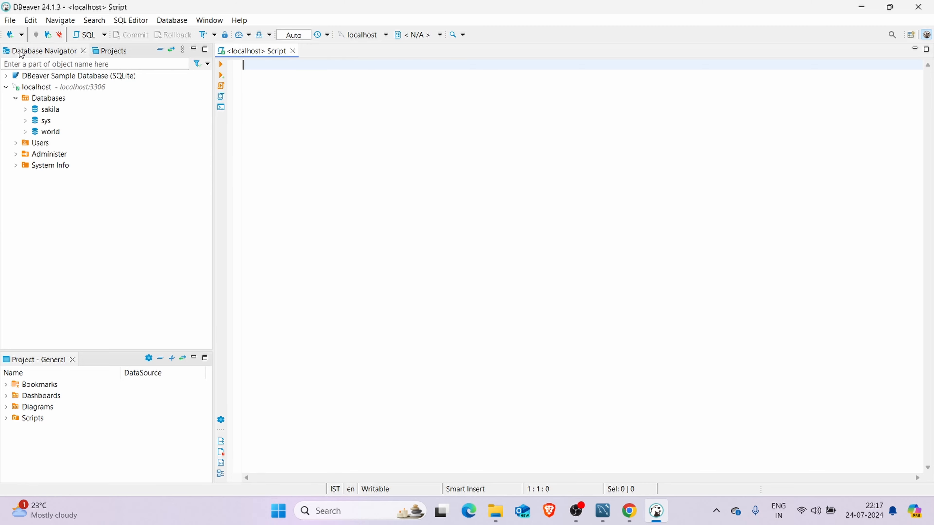
Open the new database connection wizard, look through all available database drivers and close it without choosing one
{"action": "left_click", "coordinate": [10, 34]}
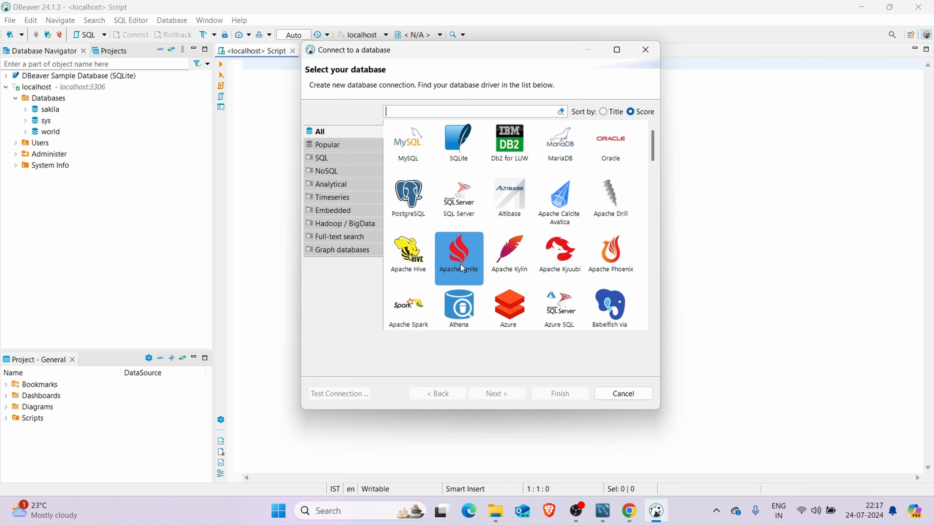
{"action": "scroll", "coordinate": [490, 237], "scroll_direction": "down", "scroll_amount": 5}
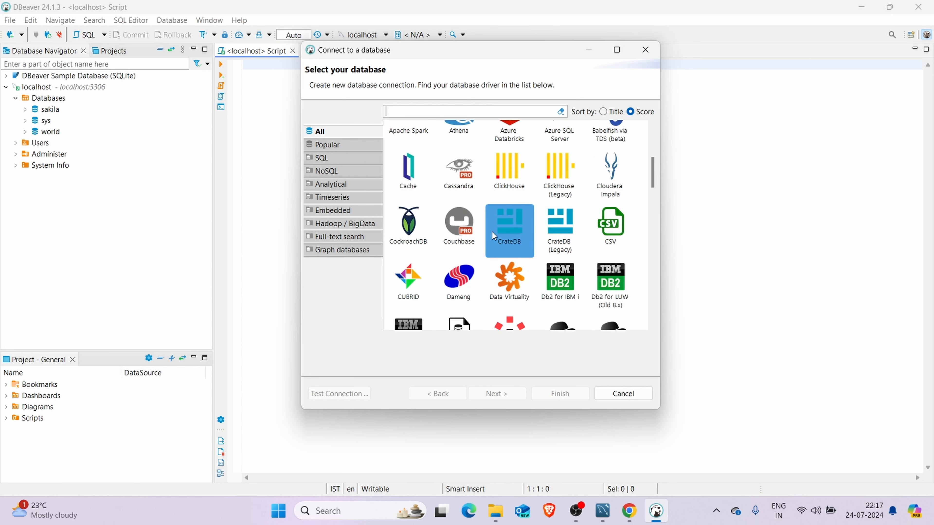
{"action": "scroll", "coordinate": [497, 236], "scroll_direction": "down", "scroll_amount": 15}
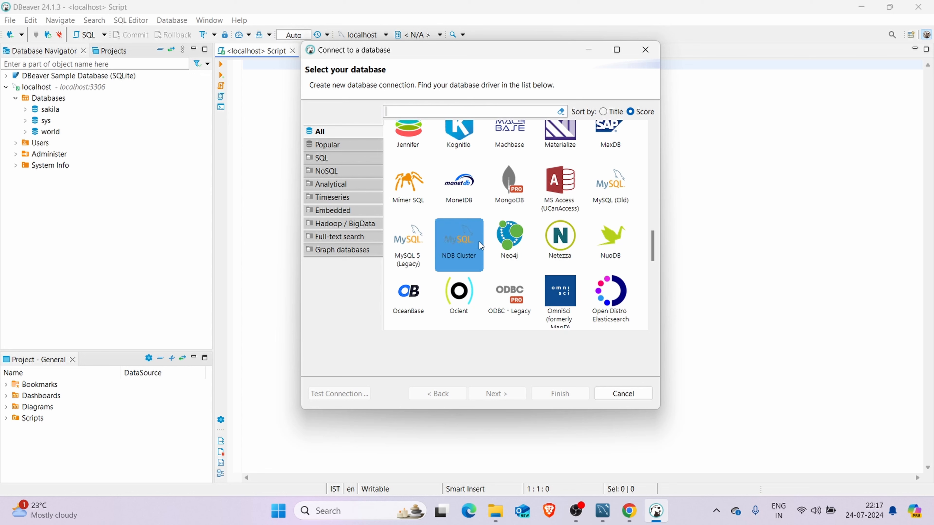
{"action": "scroll", "coordinate": [464, 210], "scroll_direction": "down", "scroll_amount": 10}
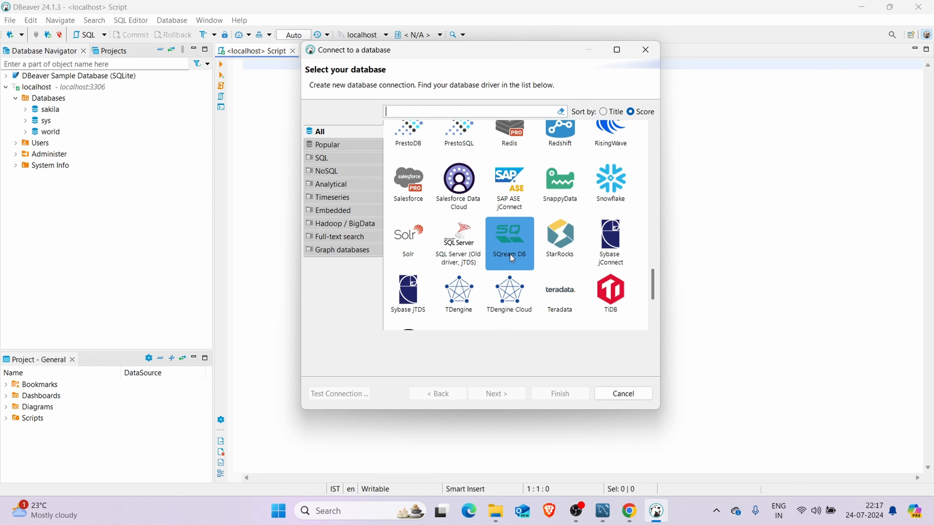
{"action": "scroll", "coordinate": [552, 250], "scroll_direction": "up", "scroll_amount": 1}
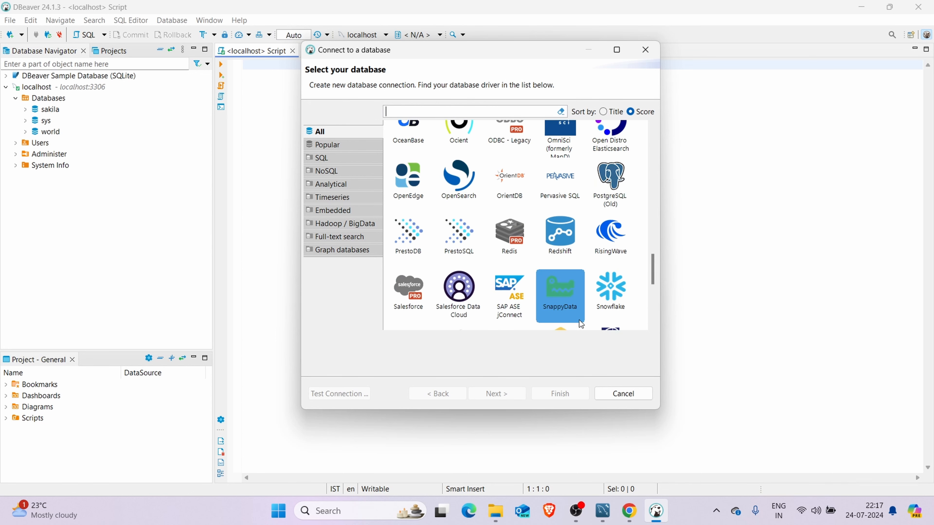
{"action": "scroll", "coordinate": [557, 291], "scroll_direction": "down", "scroll_amount": 4}
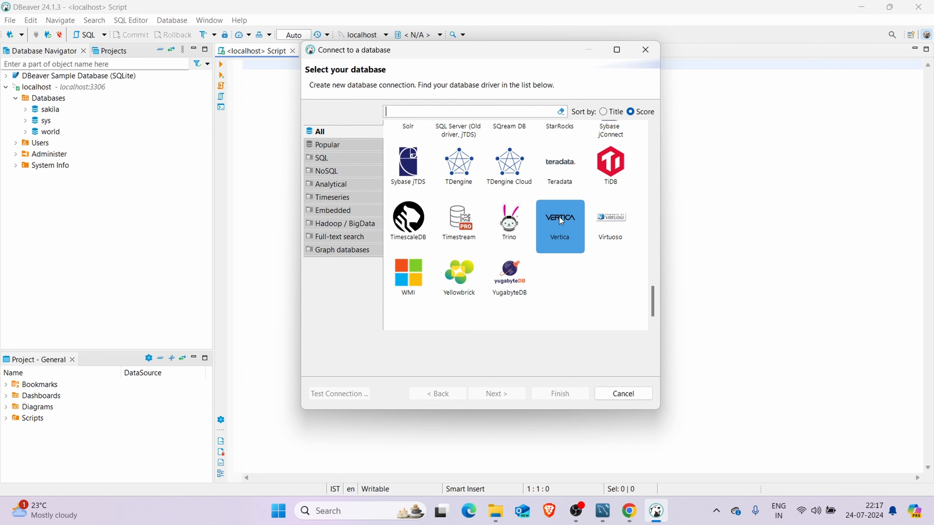
{"action": "scroll", "coordinate": [562, 228], "scroll_direction": "up", "scroll_amount": 3}
{"action": "scroll", "coordinate": [562, 239], "scroll_direction": "down", "scroll_amount": 3}
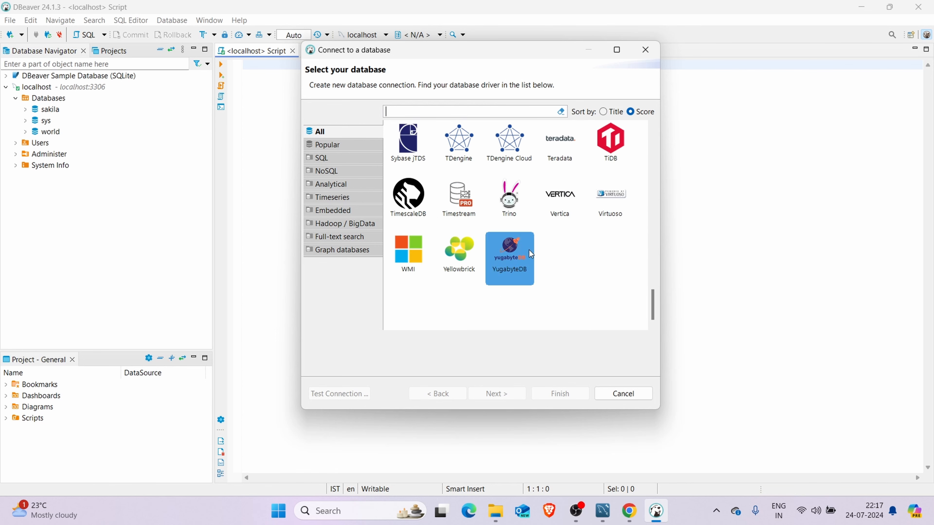
{"action": "scroll", "coordinate": [503, 188], "scroll_direction": "up", "scroll_amount": 15}
{"action": "scroll", "coordinate": [503, 188], "scroll_direction": "up", "scroll_amount": 5}
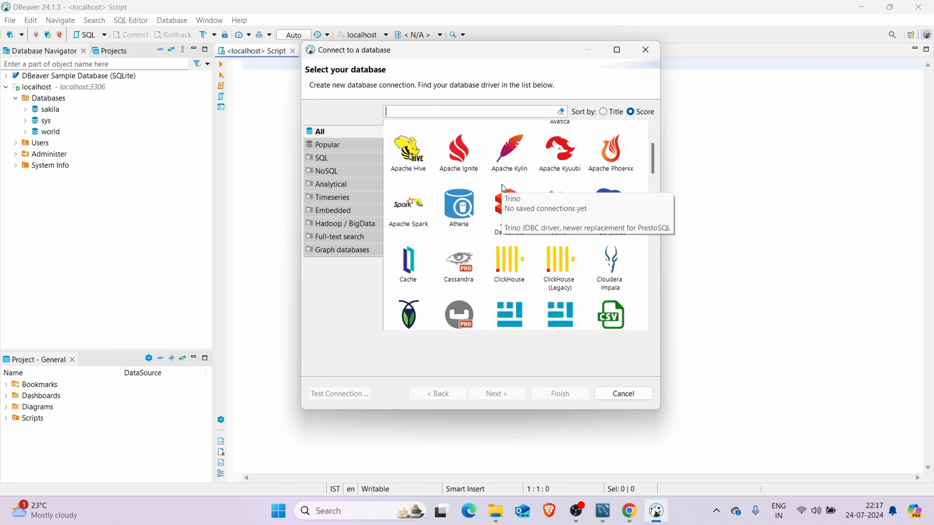
{"action": "left_click", "coordinate": [644, 49]}
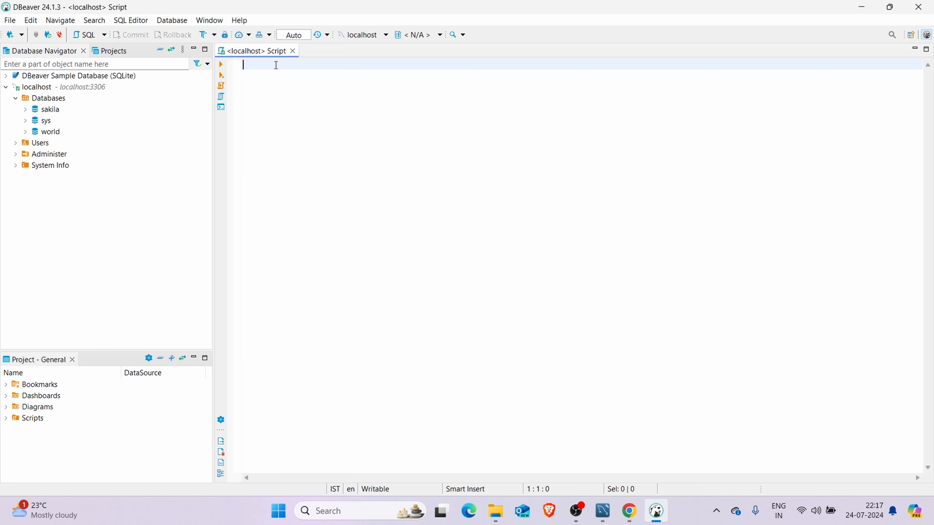
Write the query select * from sakila.actor on the third line of the script, without a table alias, and run it
{"action": "key", "text": "Return"}
{"action": "key", "text": "Return"}
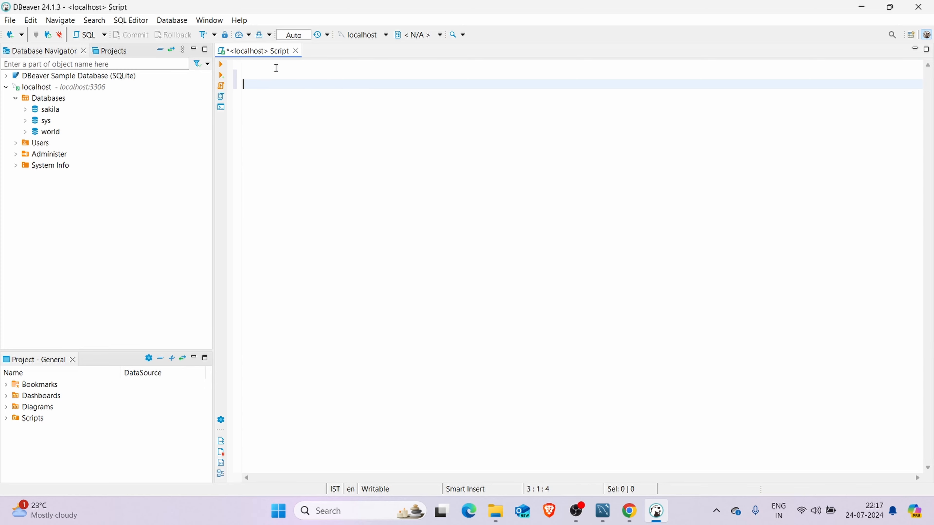
{"action": "type", "text": "se"}
{"action": "key", "text": "BackSpace"}
{"action": "key", "text": "BackSpace"}
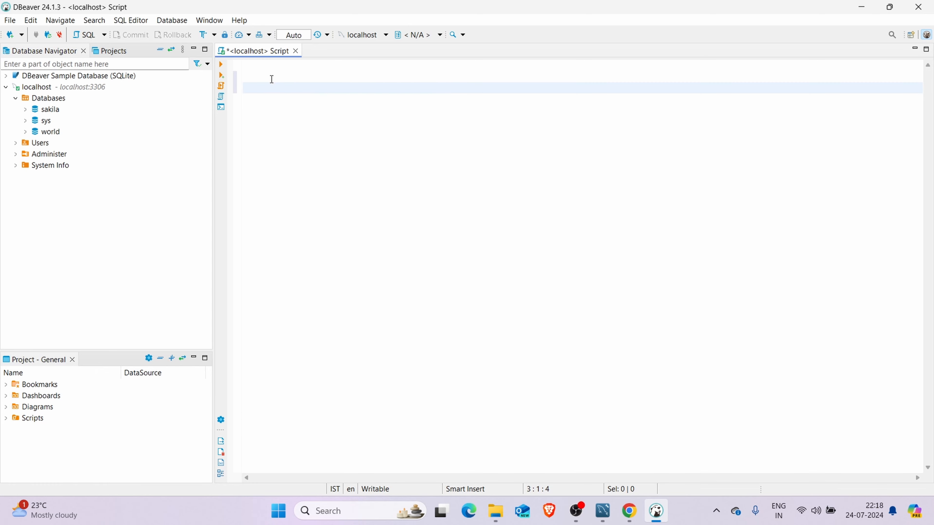
{"action": "type", "text": "select * F"}
{"action": "type", "text": "rom sakila"}
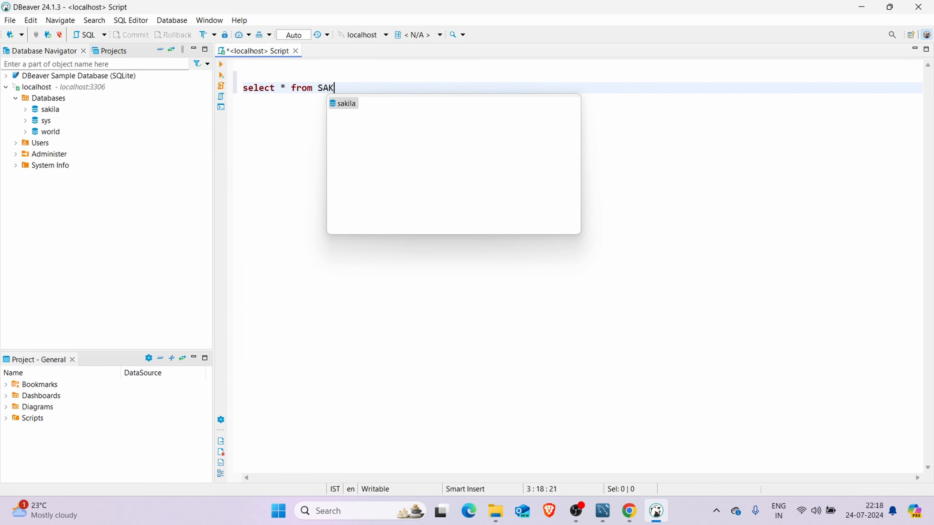
{"action": "type", "text": "."}
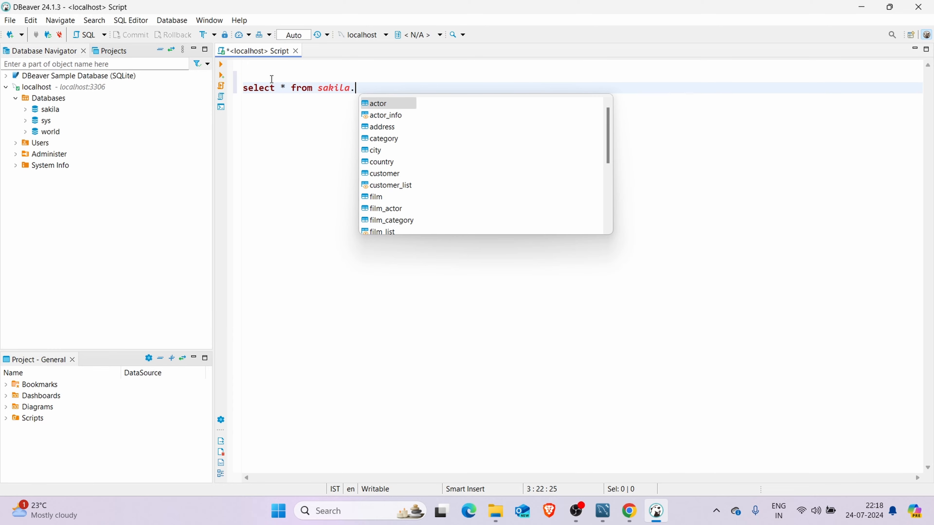
{"action": "key", "text": "Return"}
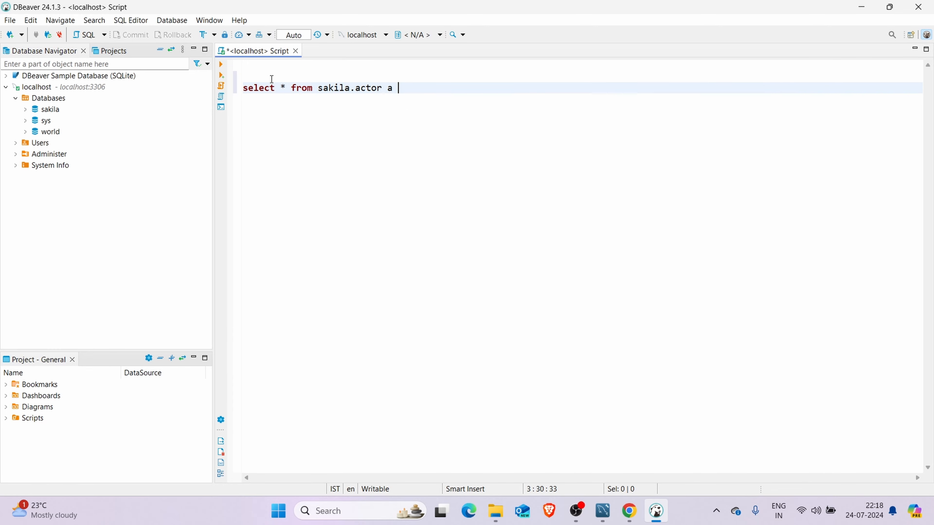
{"action": "key", "text": "BackSpace"}
{"action": "key", "text": "BackSpace"}
{"action": "key", "text": "BackSpace"}
{"action": "key", "text": "ctrl+Return"}
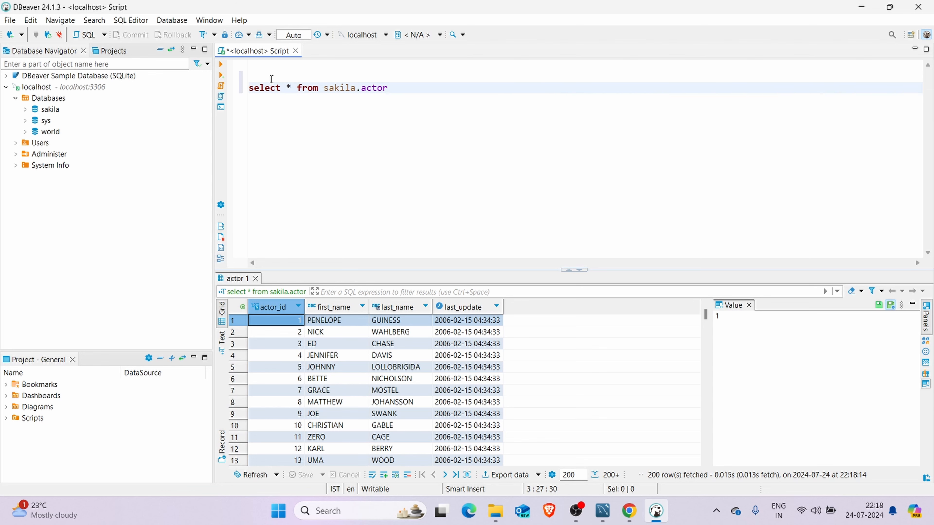
Close the Value panel beside the actor results and look through the returned rows
{"action": "left_click", "coordinate": [751, 309]}
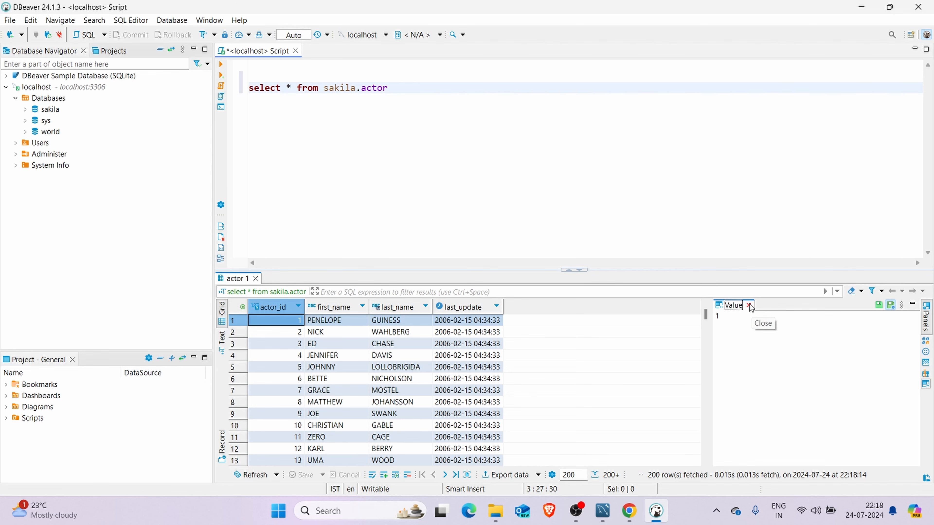
{"action": "left_click", "coordinate": [749, 305]}
{"action": "scroll", "coordinate": [424, 369], "scroll_direction": "down", "scroll_amount": 5}
{"action": "scroll", "coordinate": [424, 370], "scroll_direction": "down", "scroll_amount": 10}
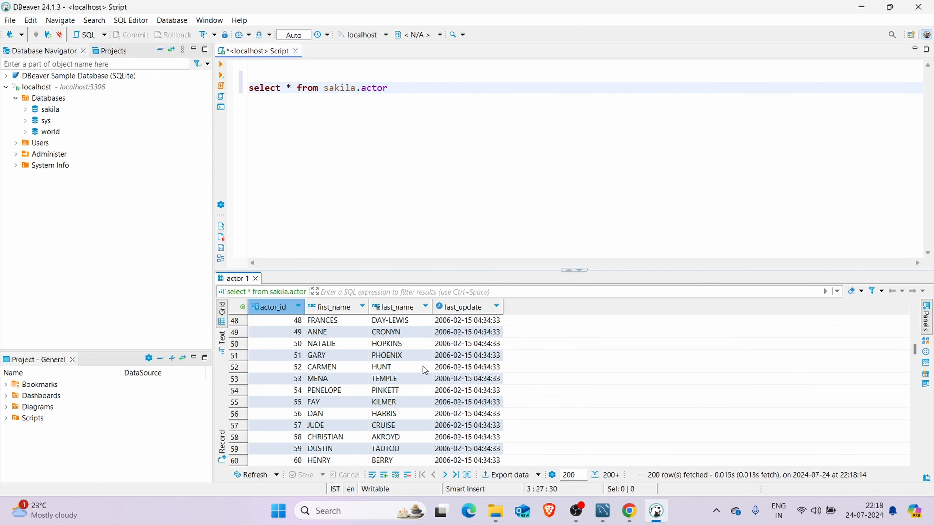
Terminate the sakila.actor query with a semicolon and start a new line two rows below it
{"action": "left_click", "coordinate": [429, 84]}
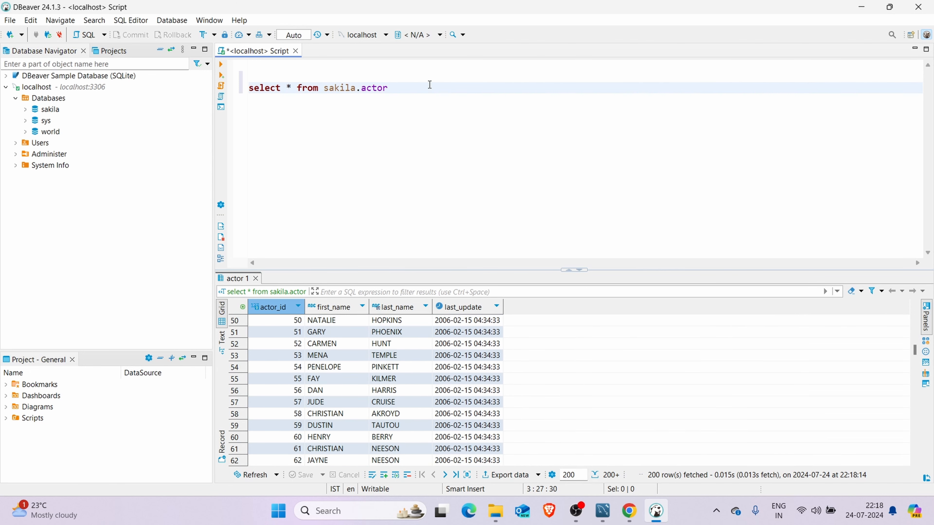
{"action": "type", "text": ";"}
{"action": "key", "text": "Return"}
{"action": "key", "text": "Return"}
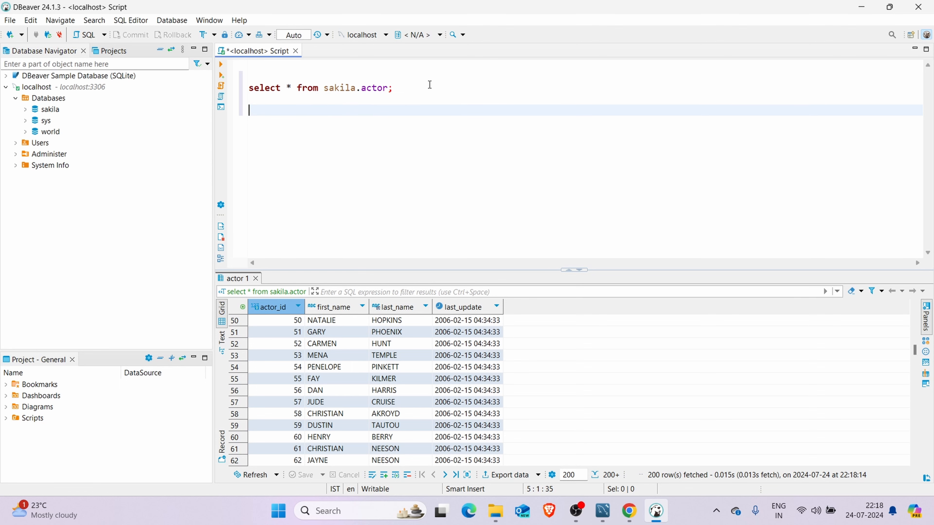
Write a second query, select * from world.city;, without a table alias, and run it
{"action": "type", "text": "SEELCT"}
{"action": "key", "text": "BackSpace"}
{"action": "key", "text": "BackSpace"}
{"action": "key", "text": "BackSpace"}
{"action": "key", "text": "BackSpace"}
{"action": "key", "text": "BackSpace"}
{"action": "type", "text": "LEC"}
{"action": "key", "text": "Return"}
{"action": "type", "text": "* from SAK"}
{"action": "key", "text": "BackSpace"}
{"action": "key", "text": "BackSpace"}
{"action": "key", "text": "BackSpace"}
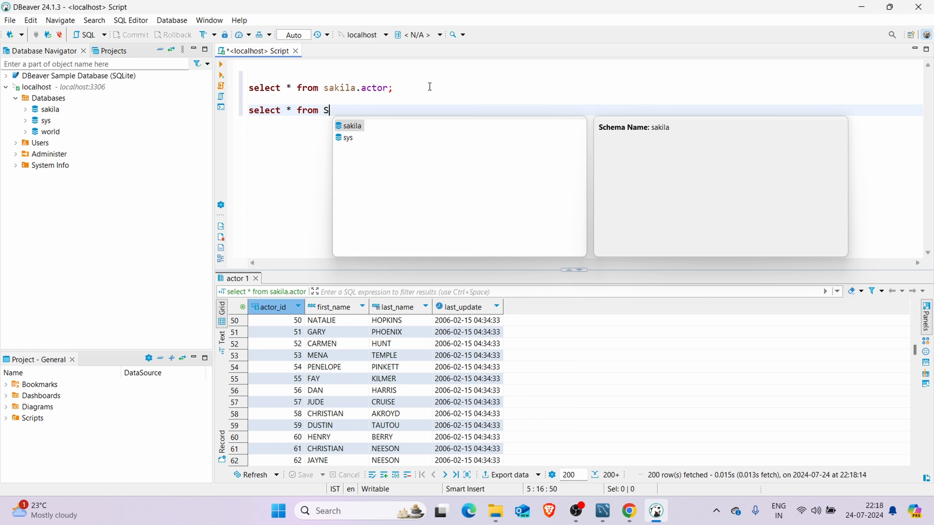
{"action": "type", "text": "WOR"}
{"action": "key", "text": "Return"}
{"action": "type", "text": "."}
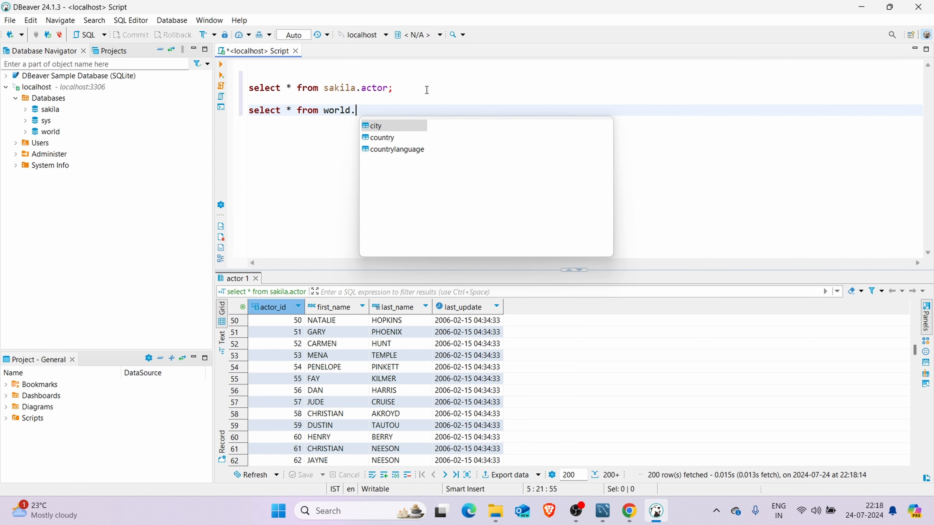
{"action": "key", "text": "Return"}
{"action": "key", "text": "BackSpace"}
{"action": "key", "text": "BackSpace"}
{"action": "key", "text": "BackSpace"}
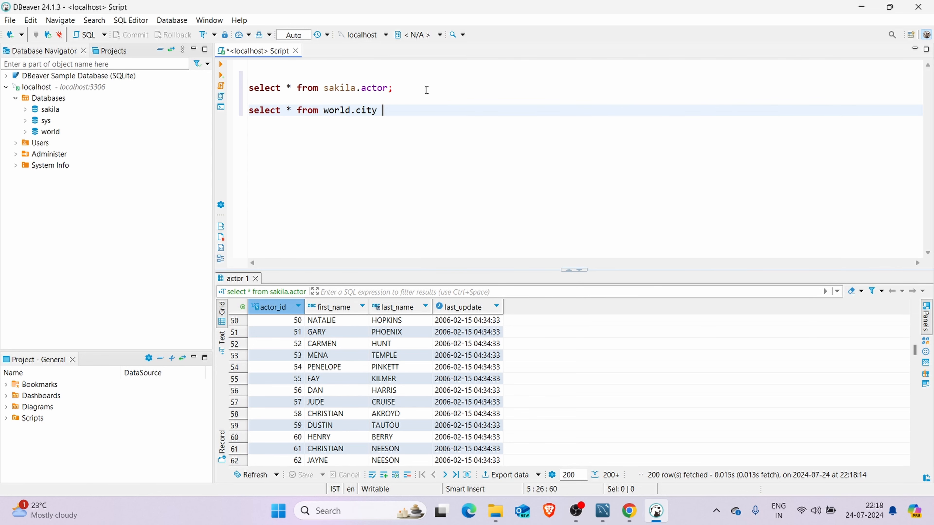
{"action": "type", "text": ";"}
{"action": "key", "text": "ctrl+Return"}
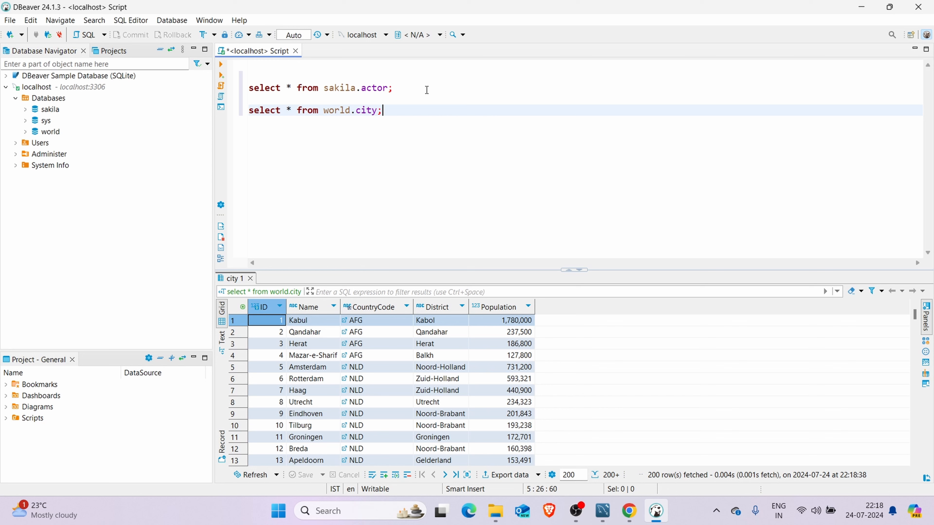
Look through the rows returned from the city table and return to the blank line between the two queries
{"action": "scroll", "coordinate": [384, 465], "scroll_direction": "down", "scroll_amount": 13}
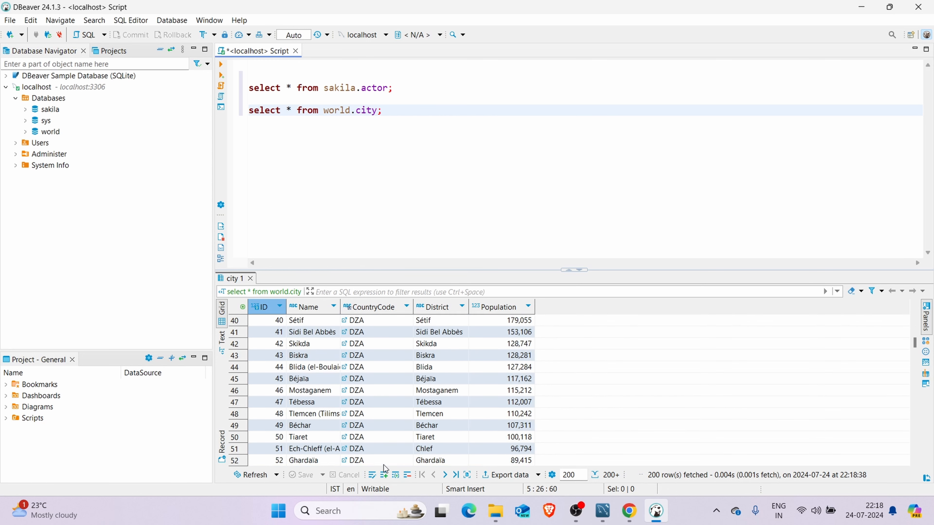
{"action": "scroll", "coordinate": [383, 465], "scroll_direction": "down", "scroll_amount": 10}
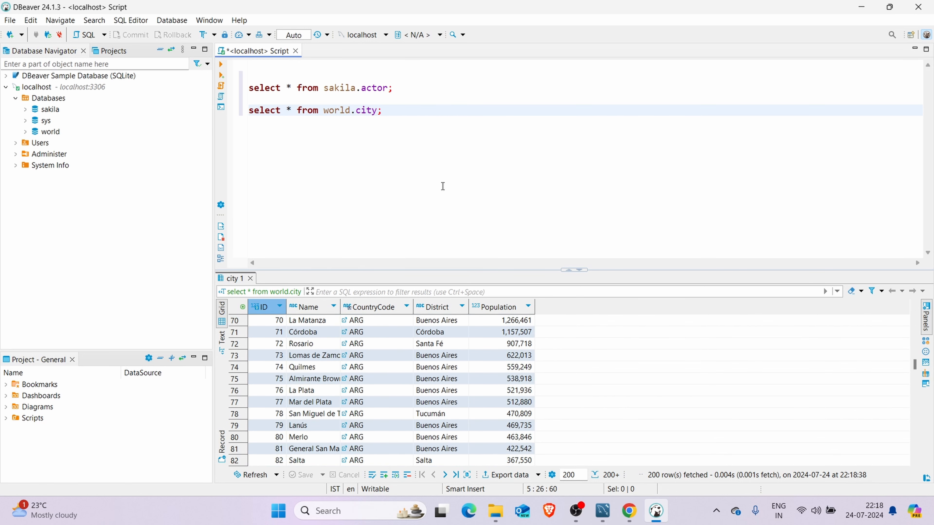
{"action": "left_click", "coordinate": [523, 95]}
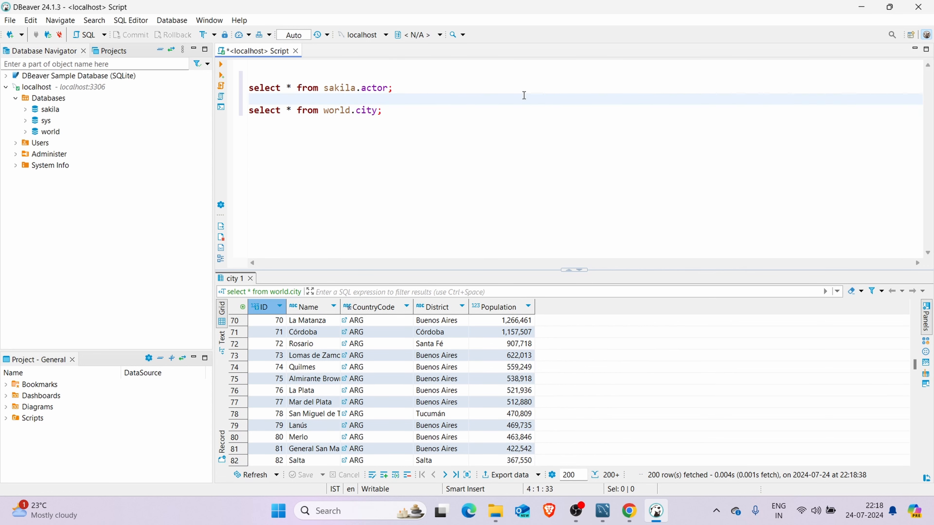